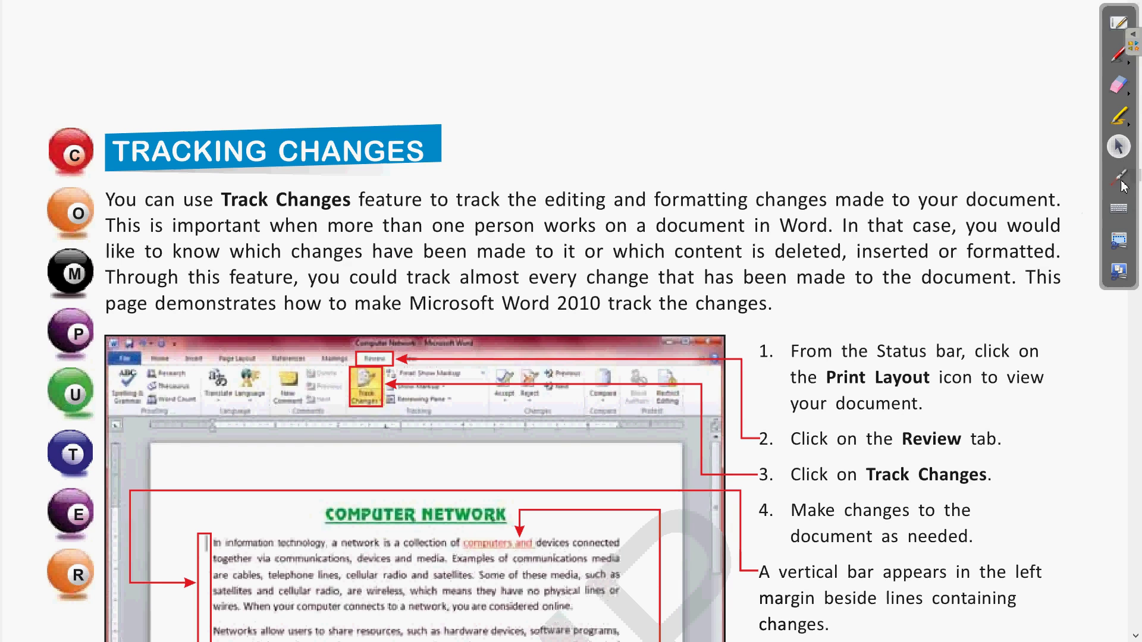
- Read the "Tracking Changes" section and its numbered instructions in the textbook PDF
drag(1121, 189, 1132, 392)
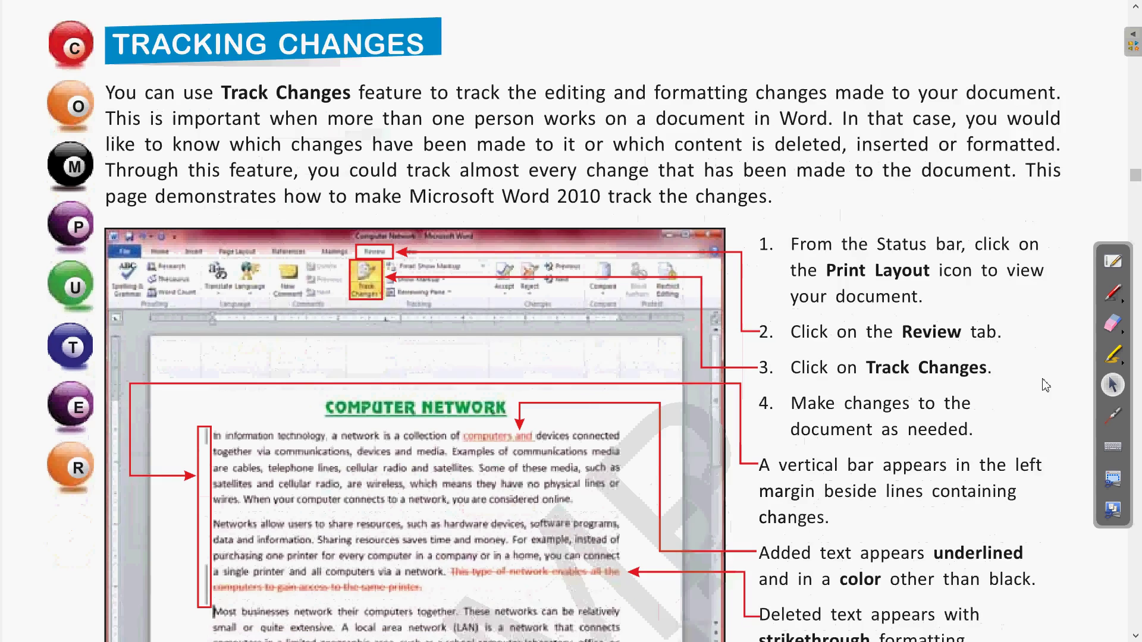
scroll(1065, 362, down, 5)
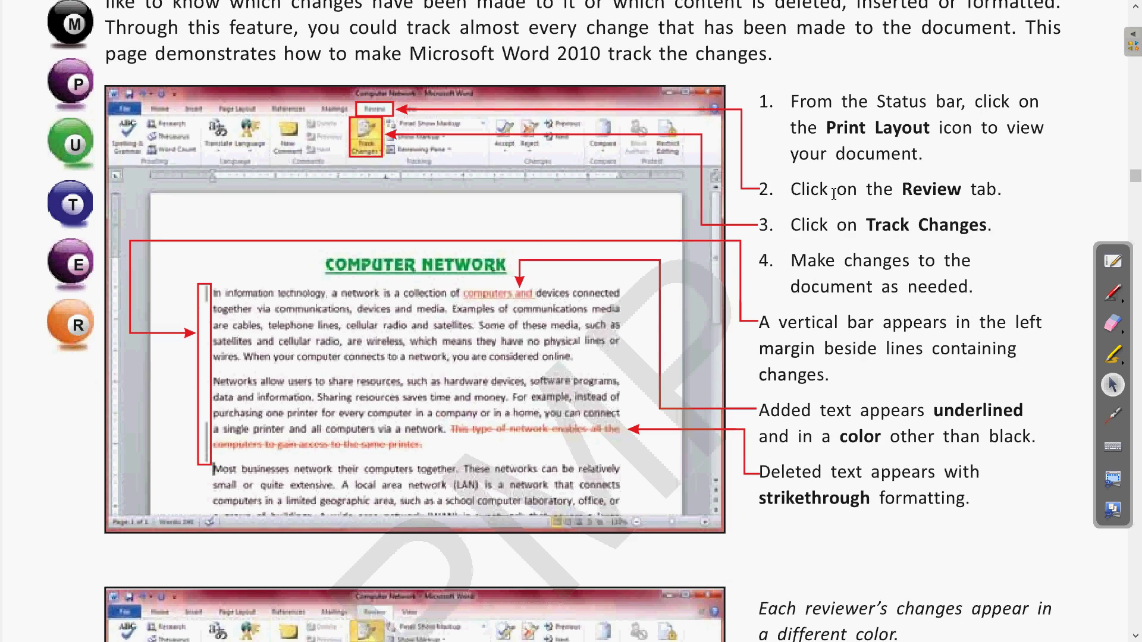
click(1121, 417)
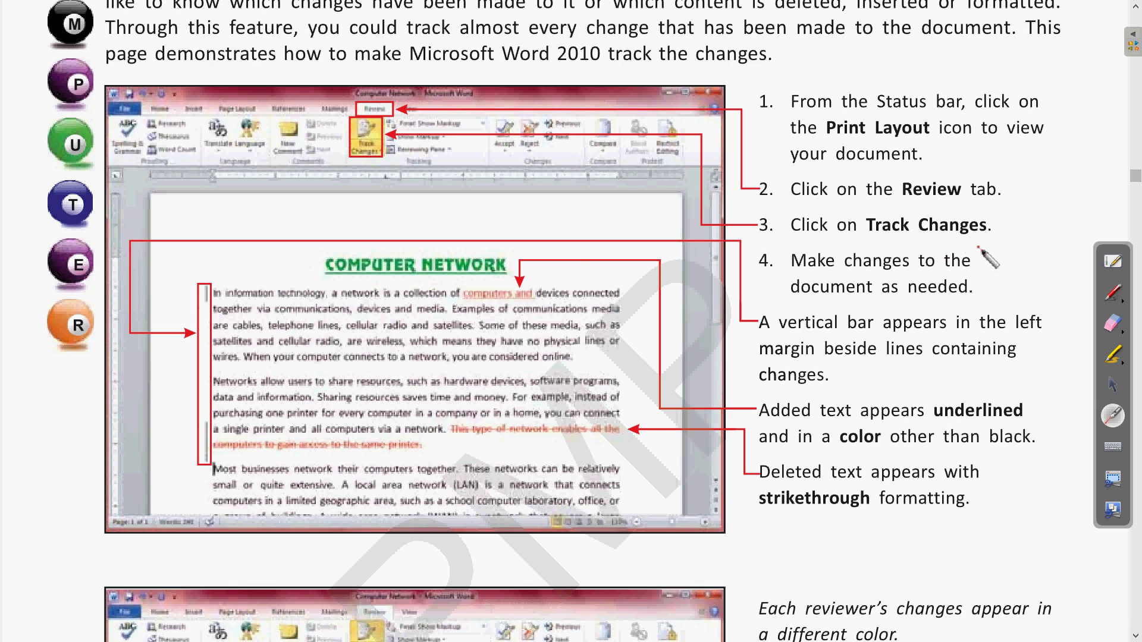
- Switch to the Word document Document1 and bring up its reviewing tools, with Track Changes turned on
key(alt+Tab)
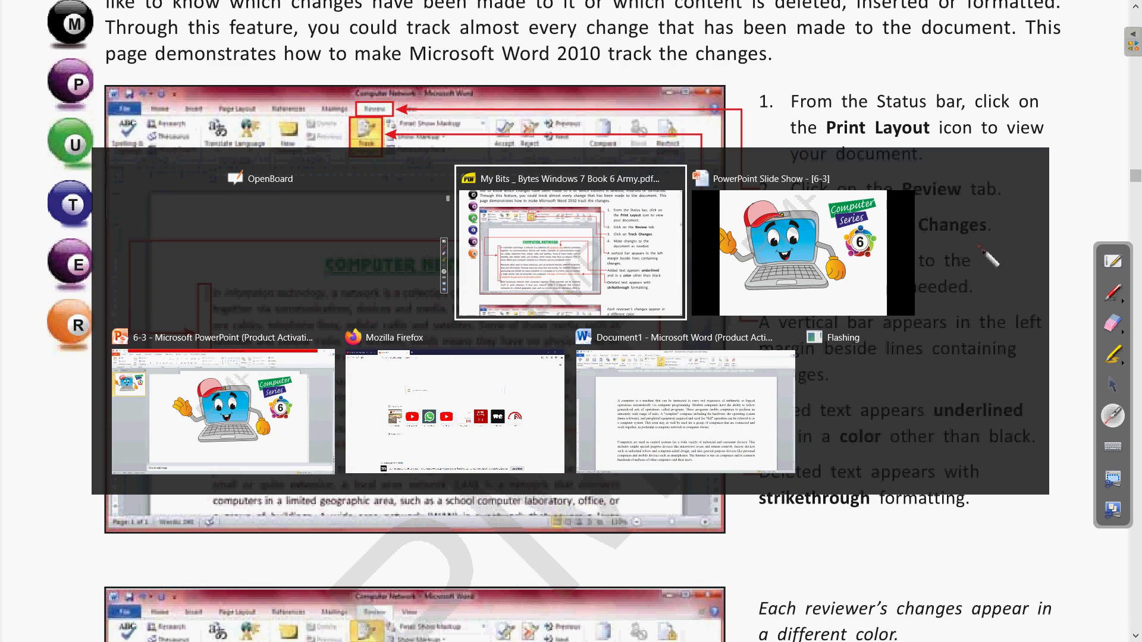
click(626, 361)
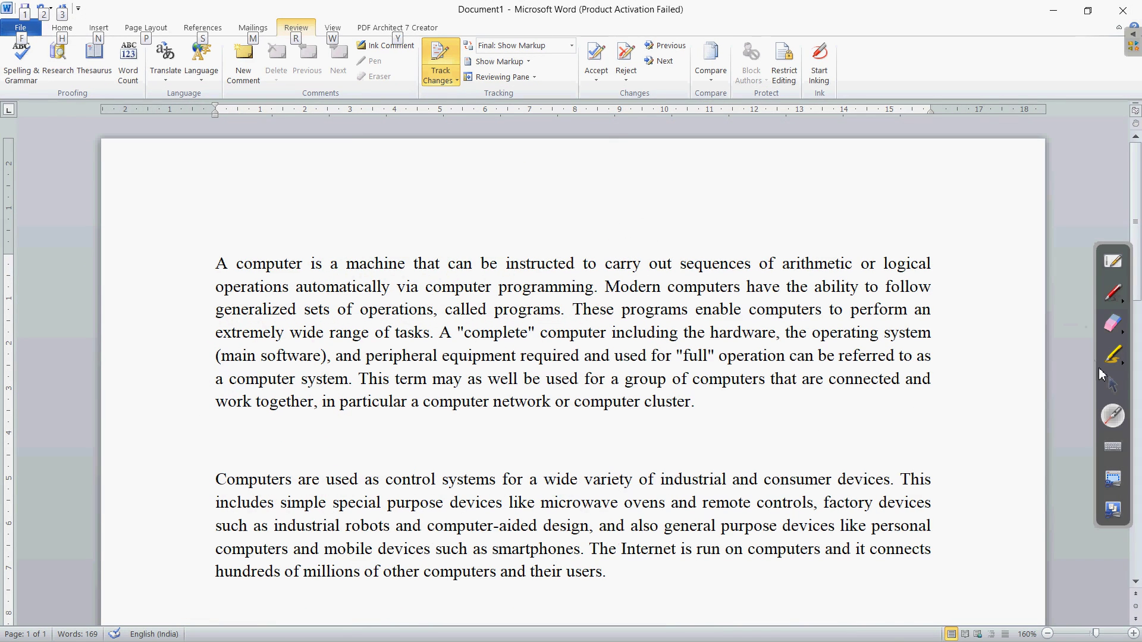
click(1112, 383)
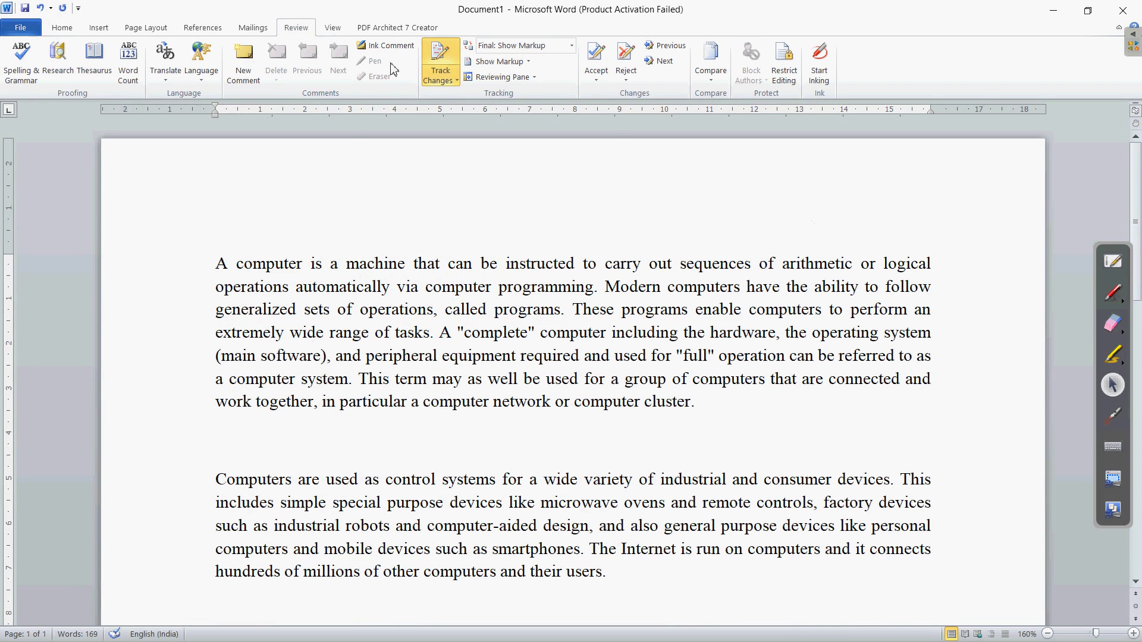
click(261, 29)
click(295, 28)
click(440, 59)
- Check the Tracking Changes instructions in the textbook PDF again and return to the Word document
key(alt+Tab)
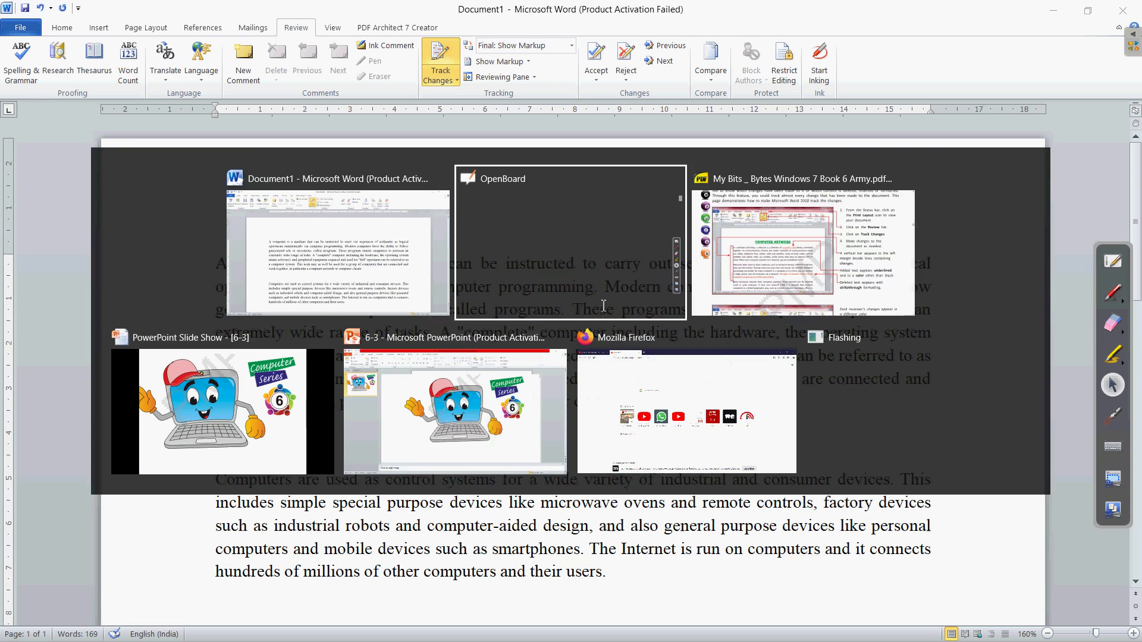
key(alt+Tab)
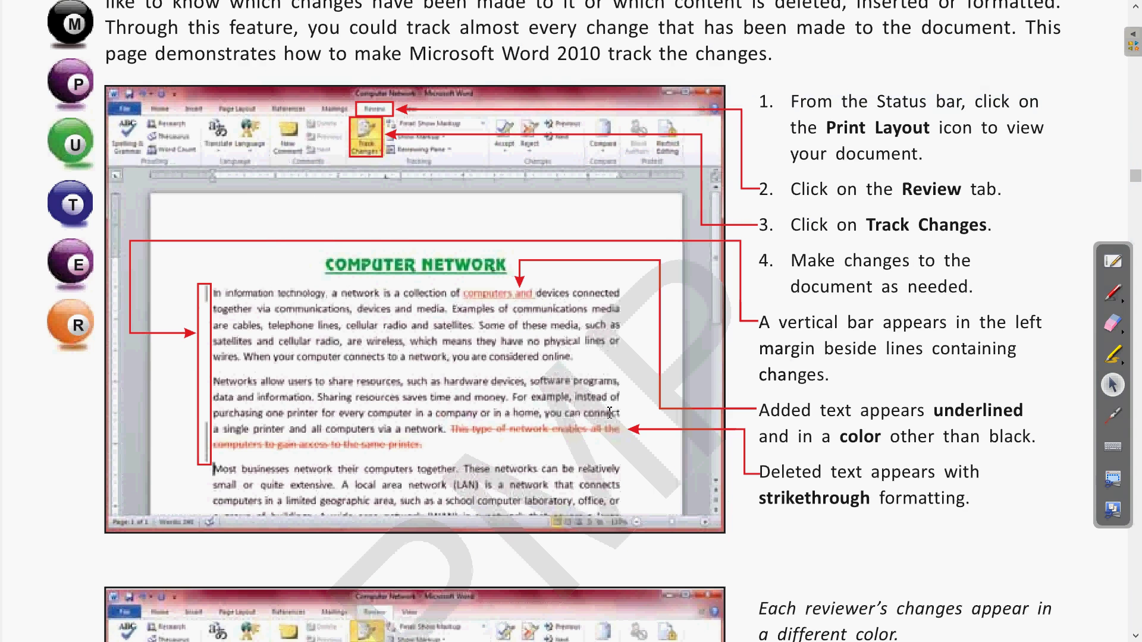
scroll(702, 381, down, 5)
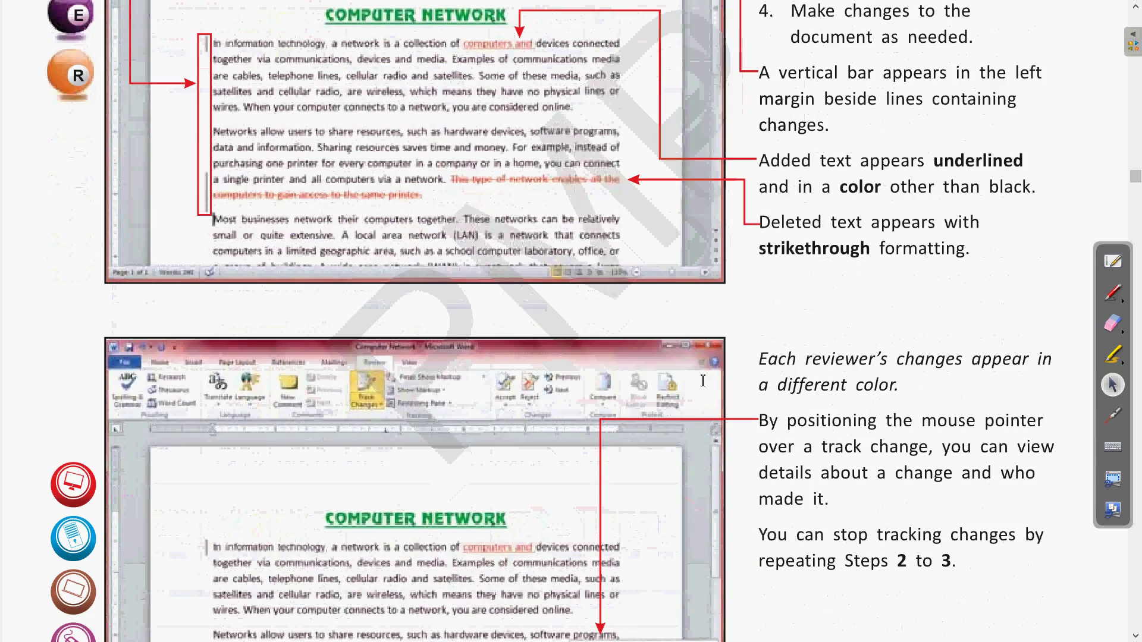
scroll(704, 378, up, 3)
key(alt+Tab)
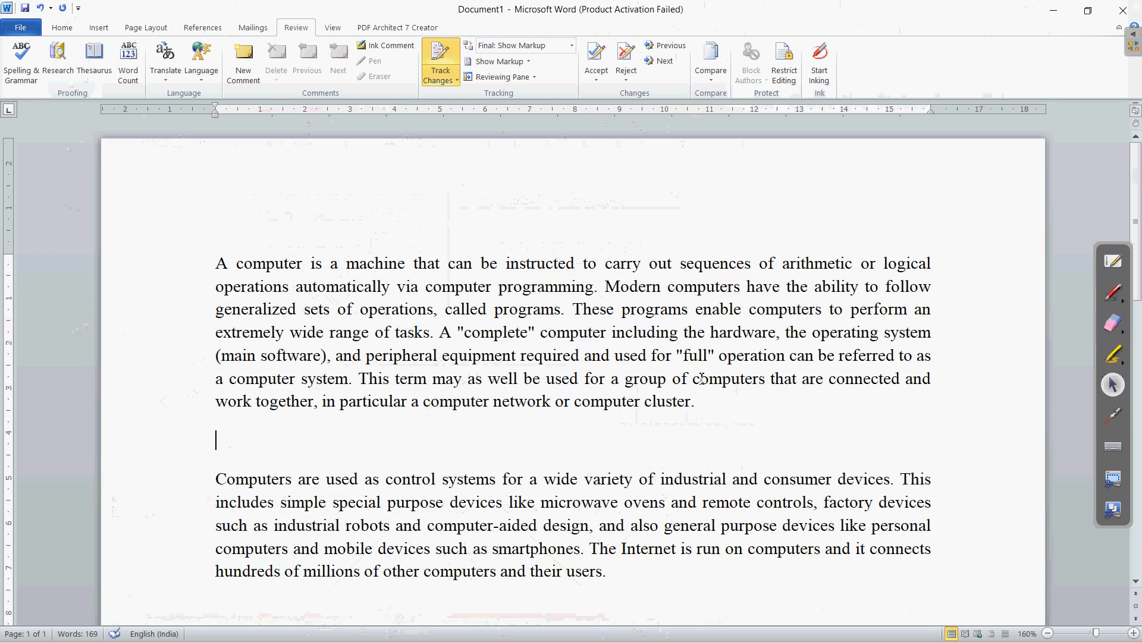
- In the first paragraph, replace "sequences" with a retyped "sequences" and delete the last sentence, starting with "This term may as well"
triple_click(708, 266)
key(Down)
key(Down)
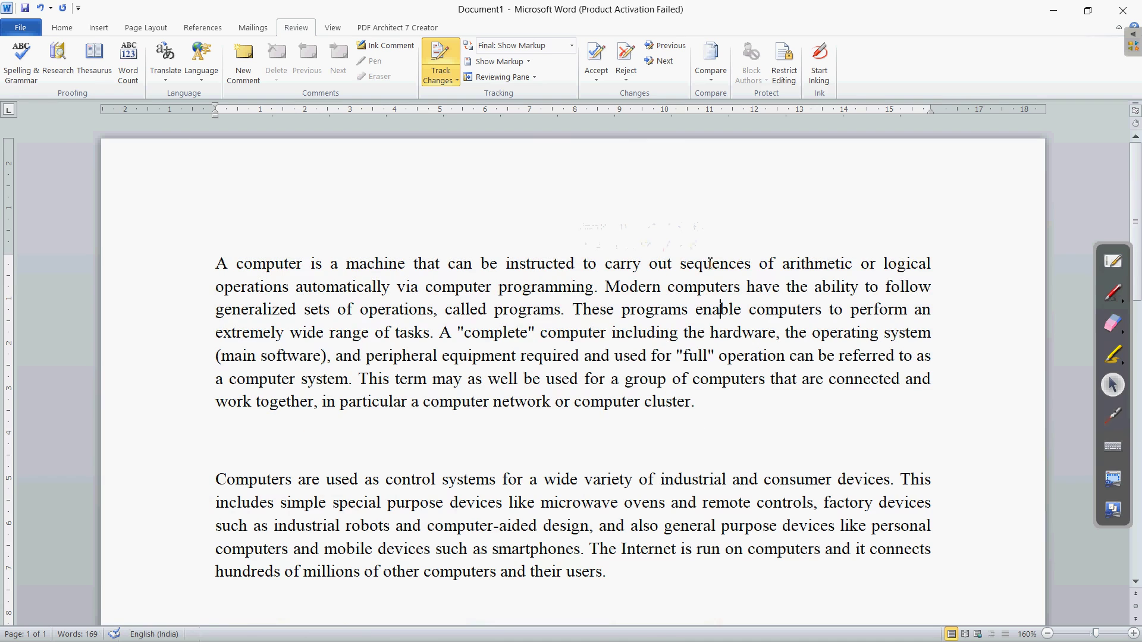
double_click(708, 263)
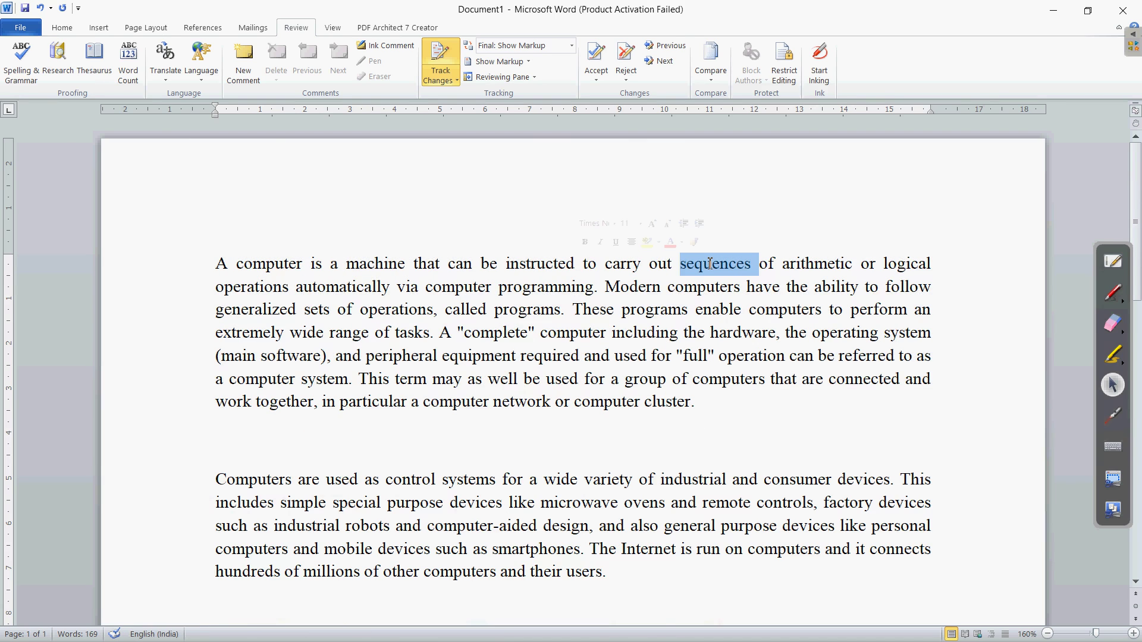
text(se )
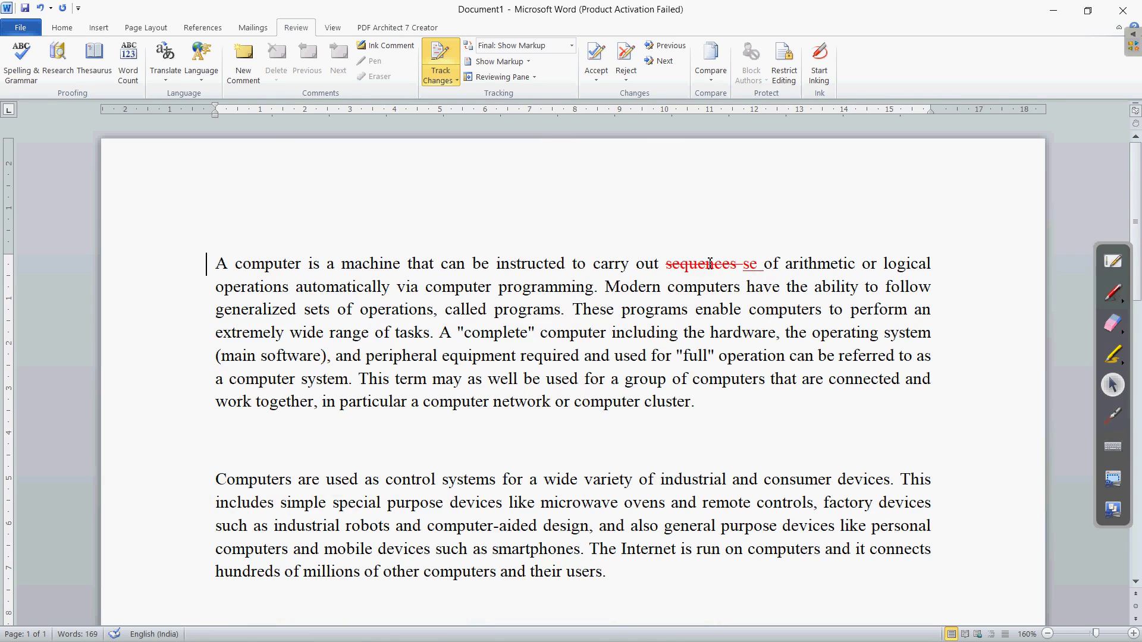
text(que)
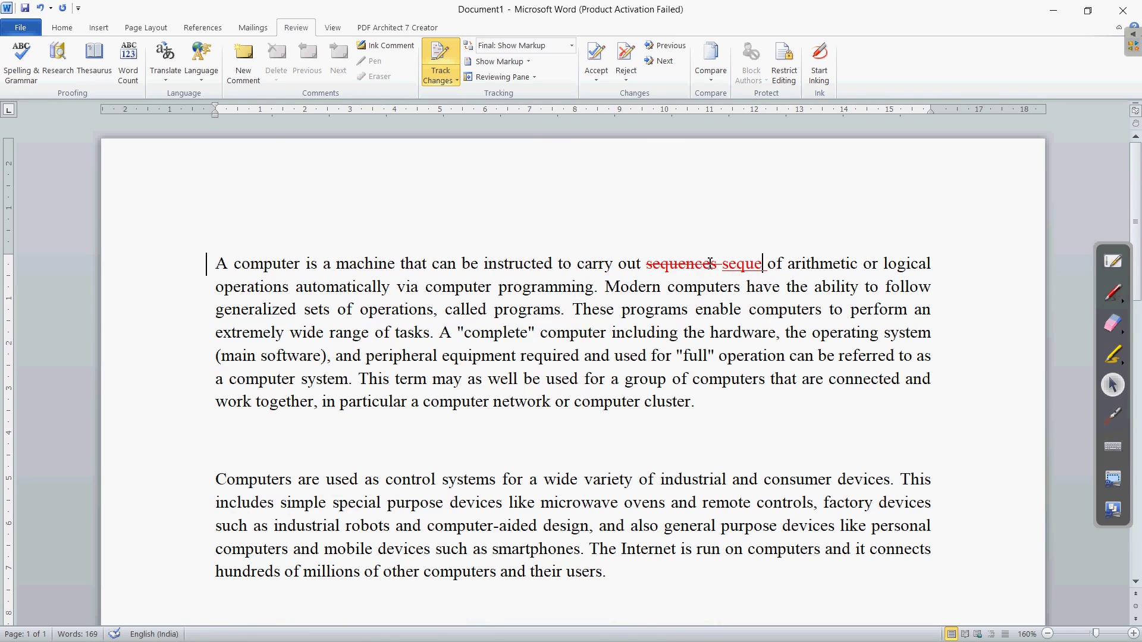
text(nces)
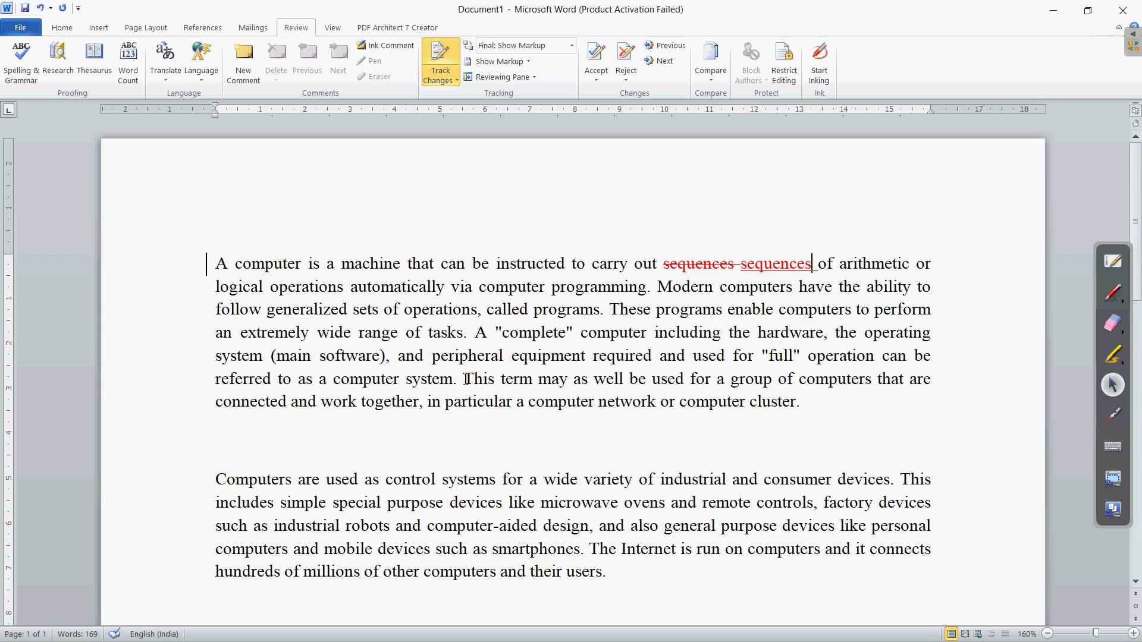
drag(464, 381, 783, 410)
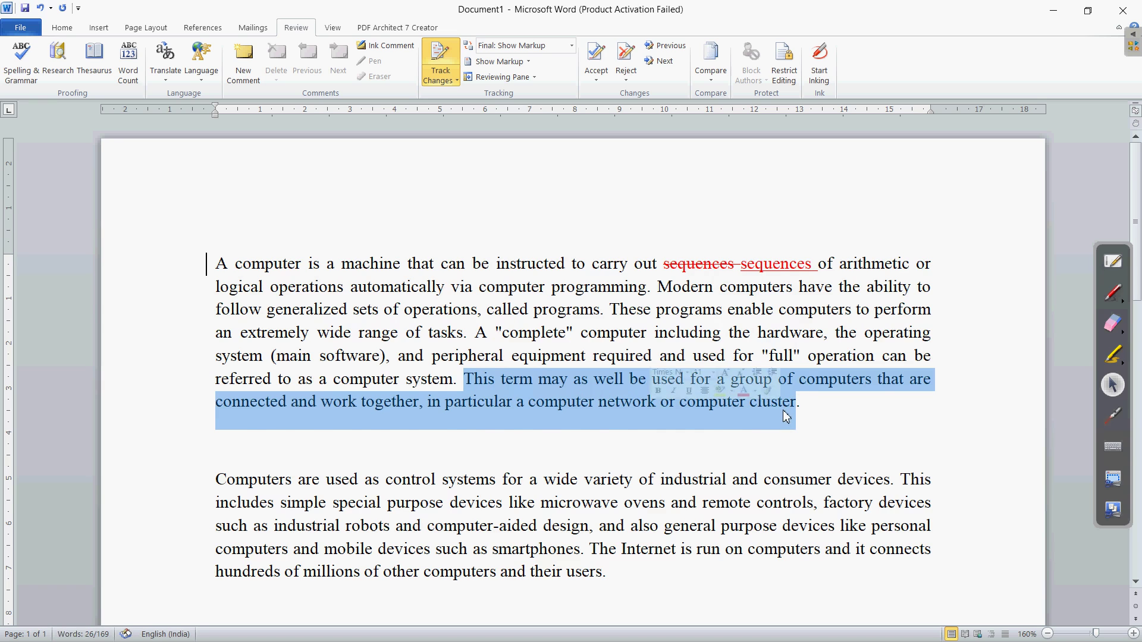
key(Delete)
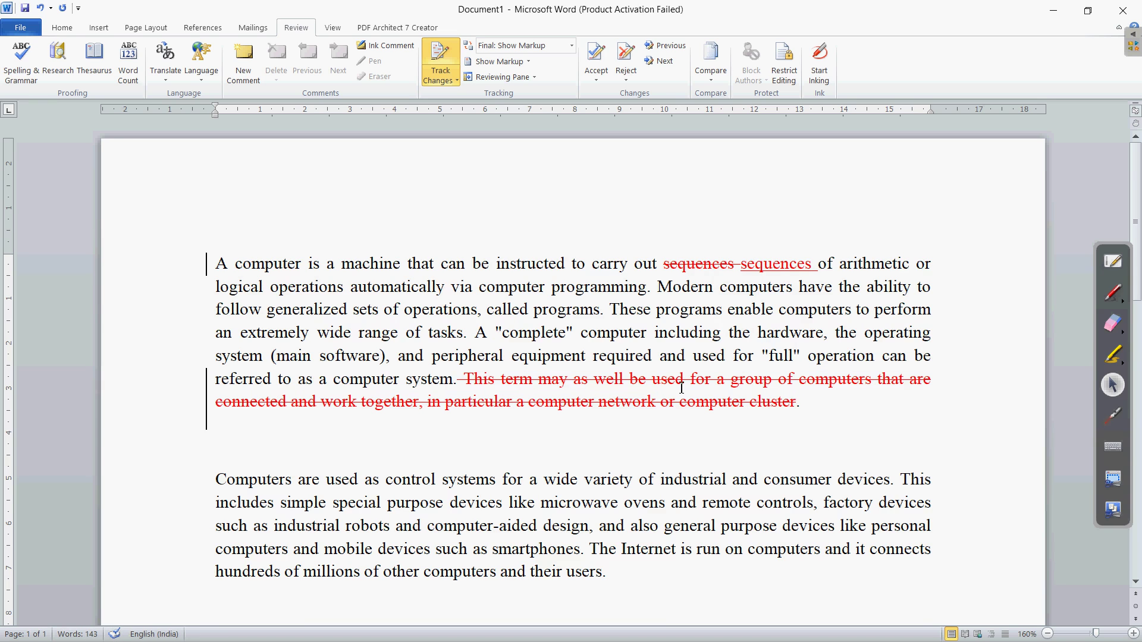
- Make the word "The" before "Internet" in the second paragraph bold
double_click(608, 552)
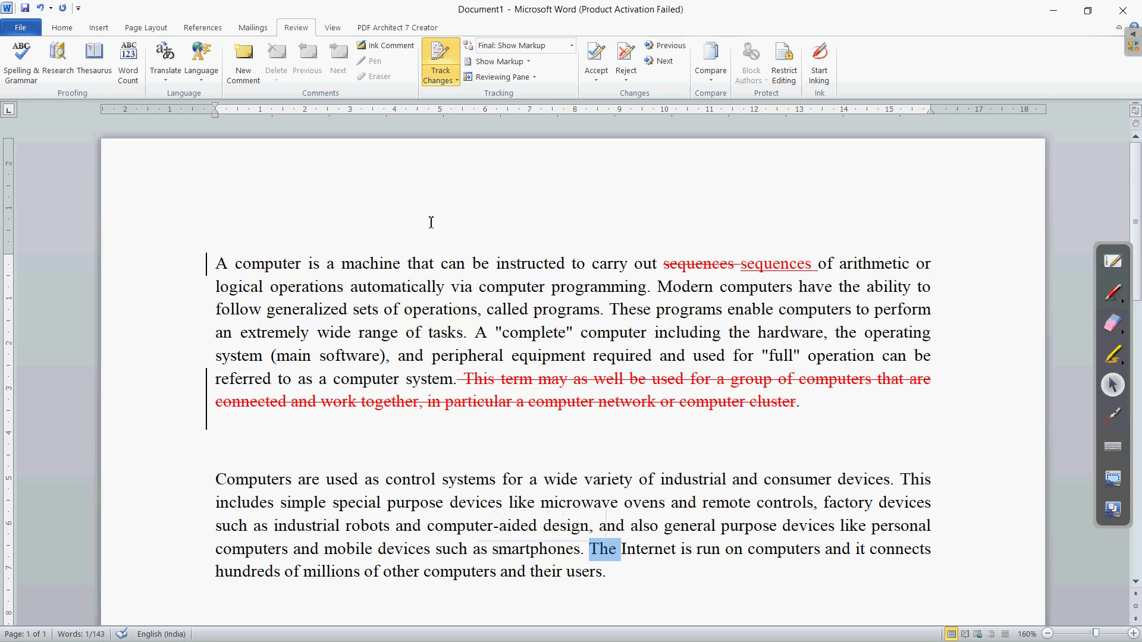
click(62, 28)
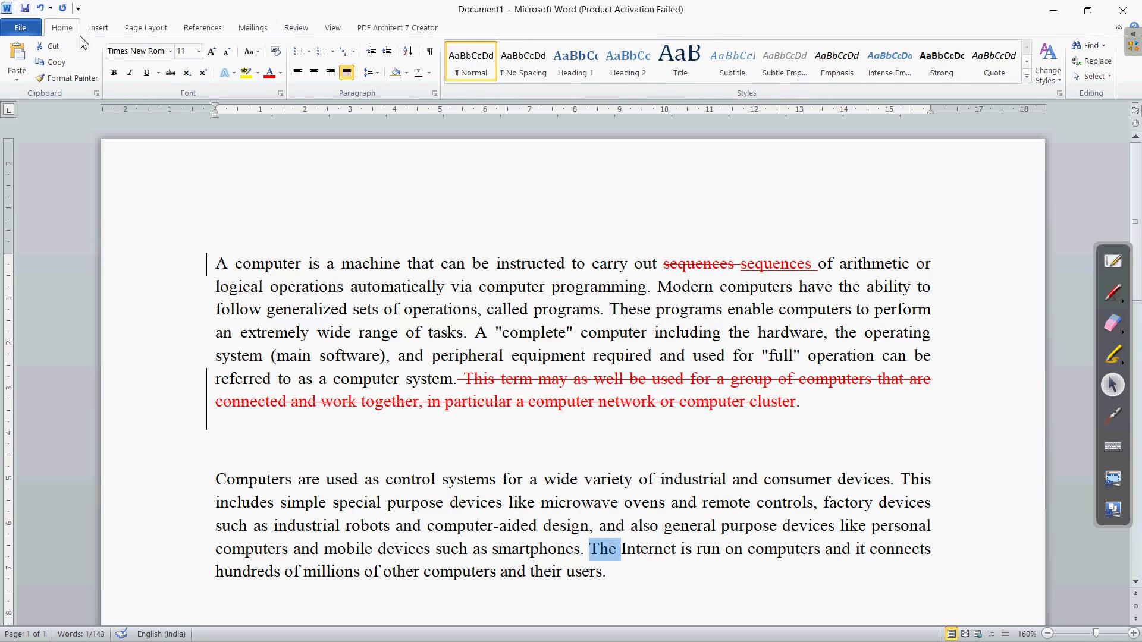
click(113, 72)
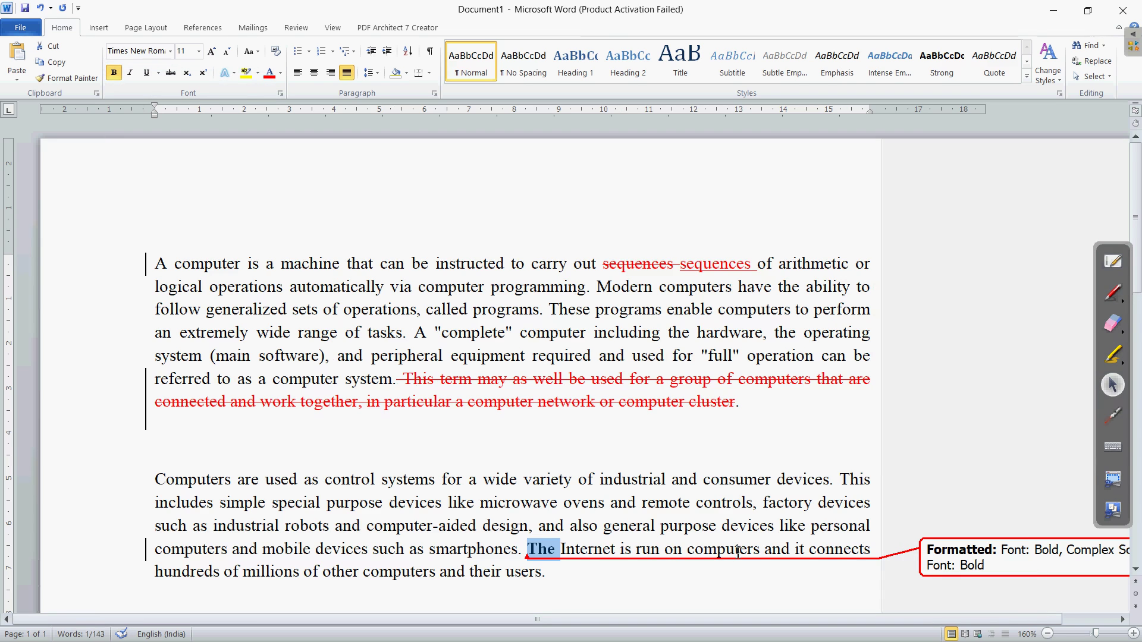
click(1112, 387)
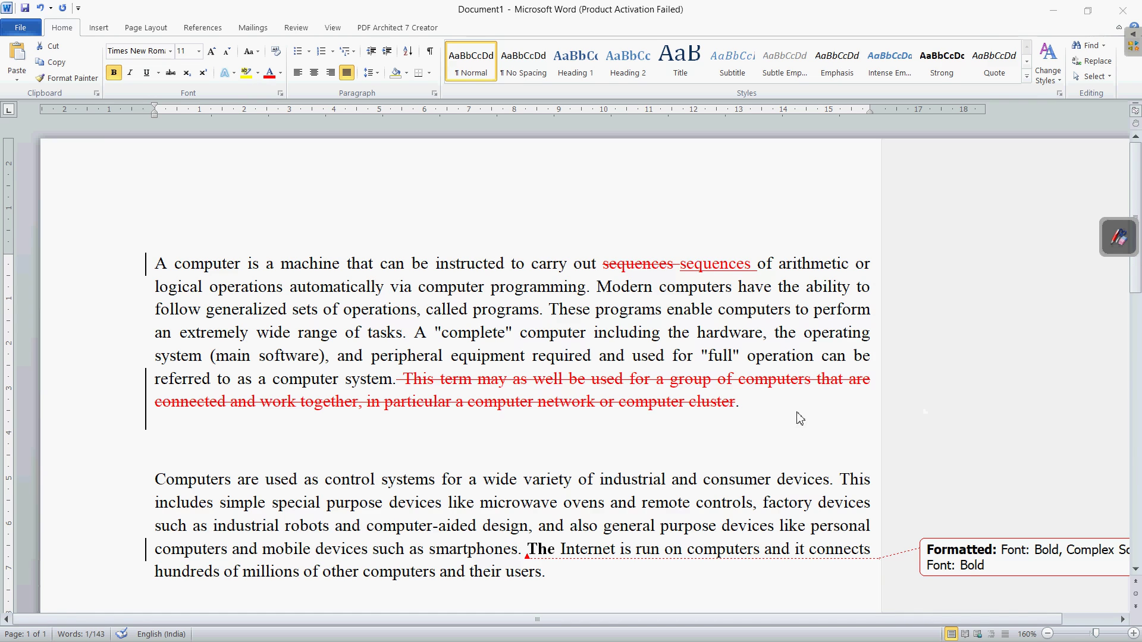
- Set the font size of the word "variety" in the second paragraph to 16
scroll(791, 407, down, 3)
scroll(741, 413, up, 1)
scroll(594, 449, up, 1)
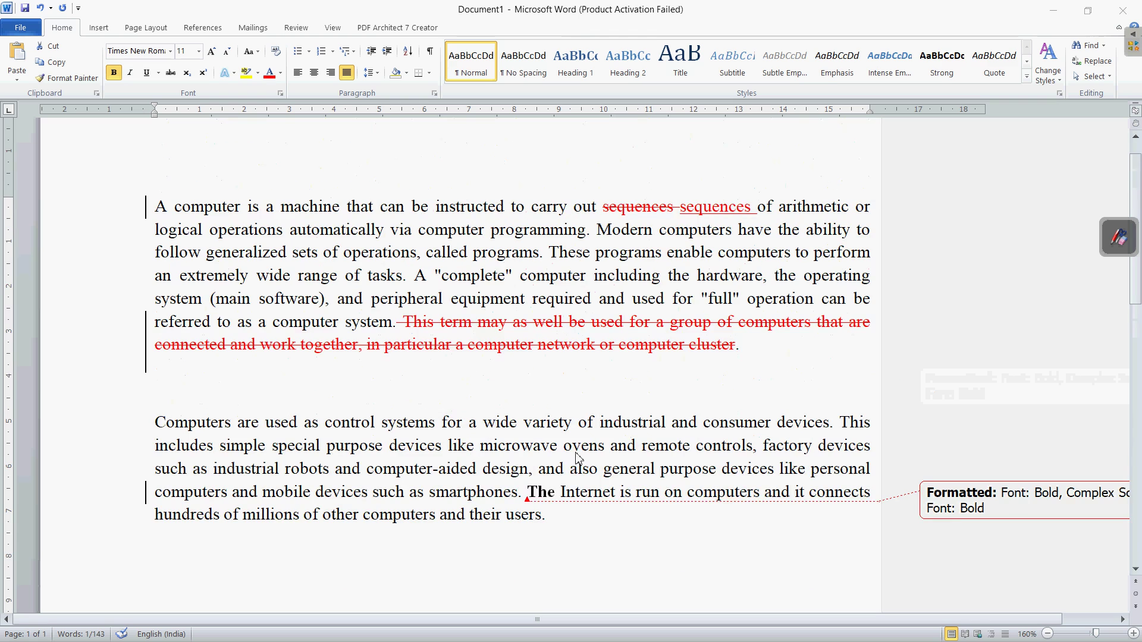
double_click(547, 424)
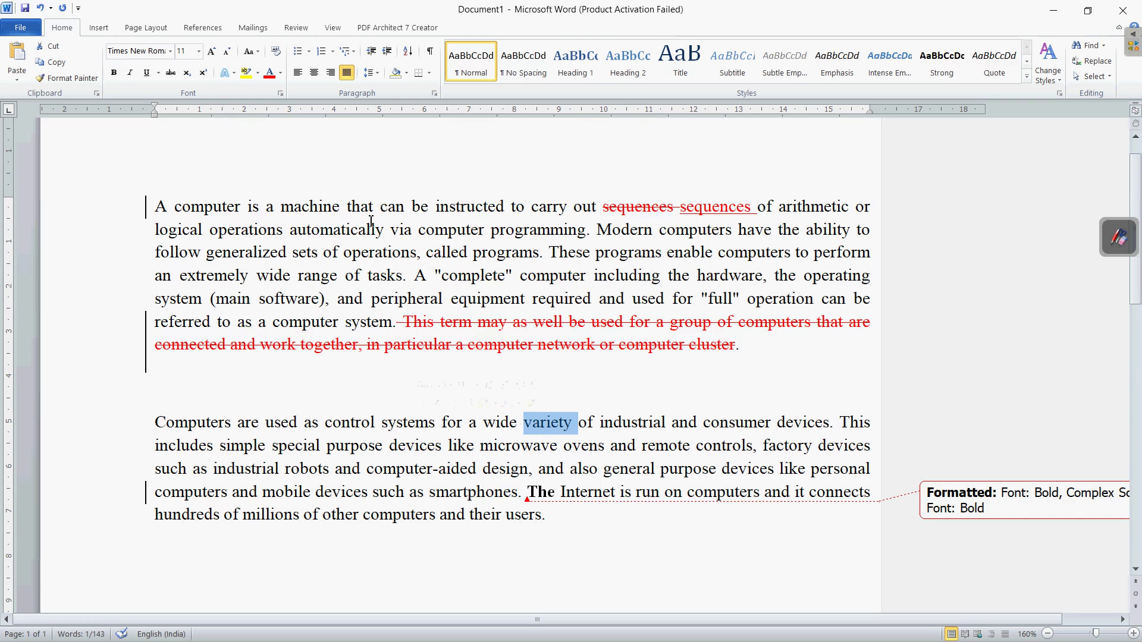
click(198, 51)
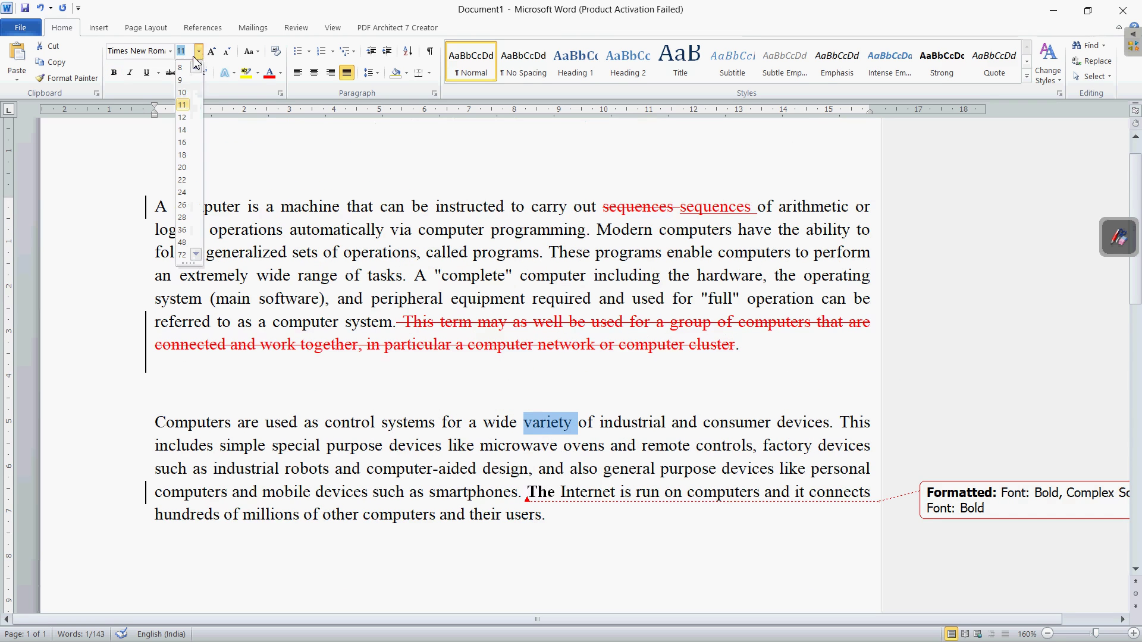
click(183, 143)
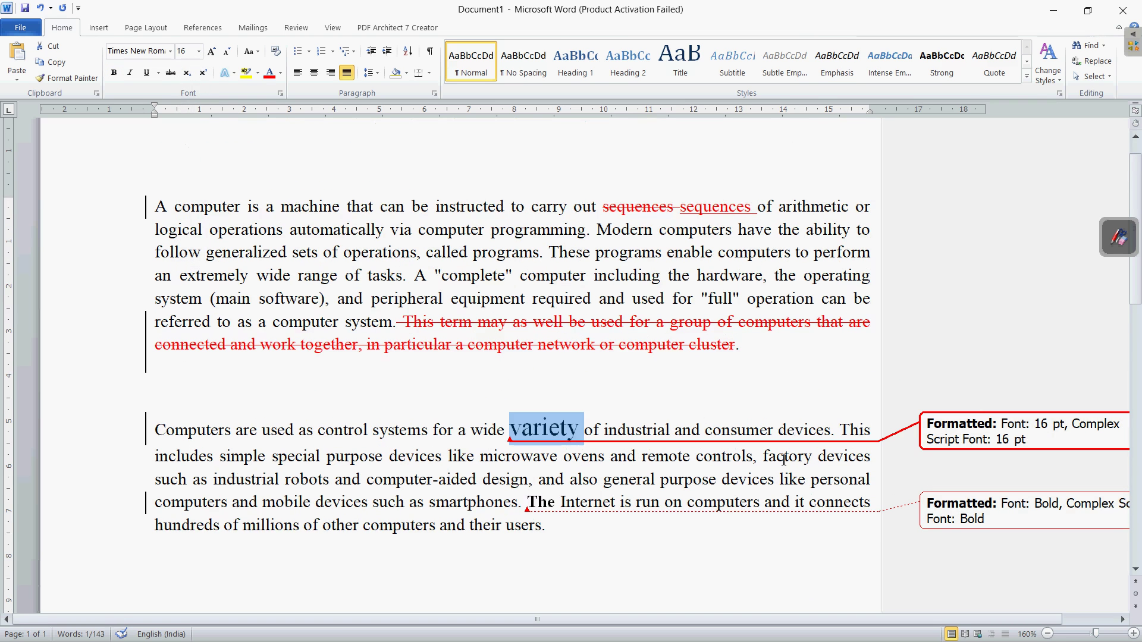
- Bring the reviewing tools back up and look over the tracked edits and formatting balloons in both paragraphs
scroll(784, 460, up, 1)
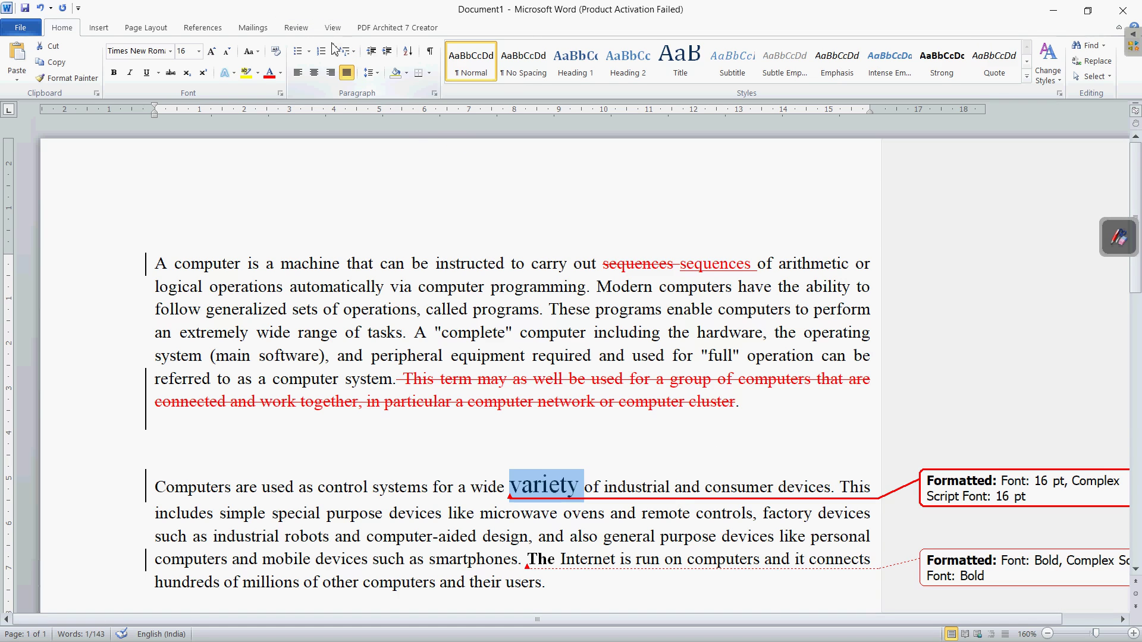
click(296, 28)
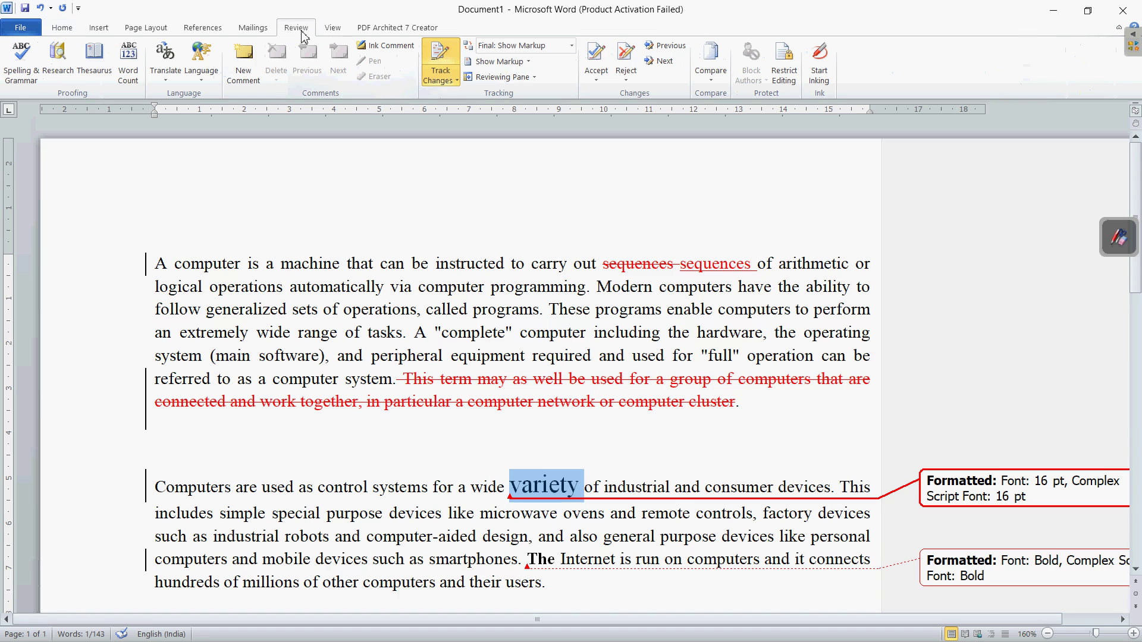
scroll(660, 280, down, 3)
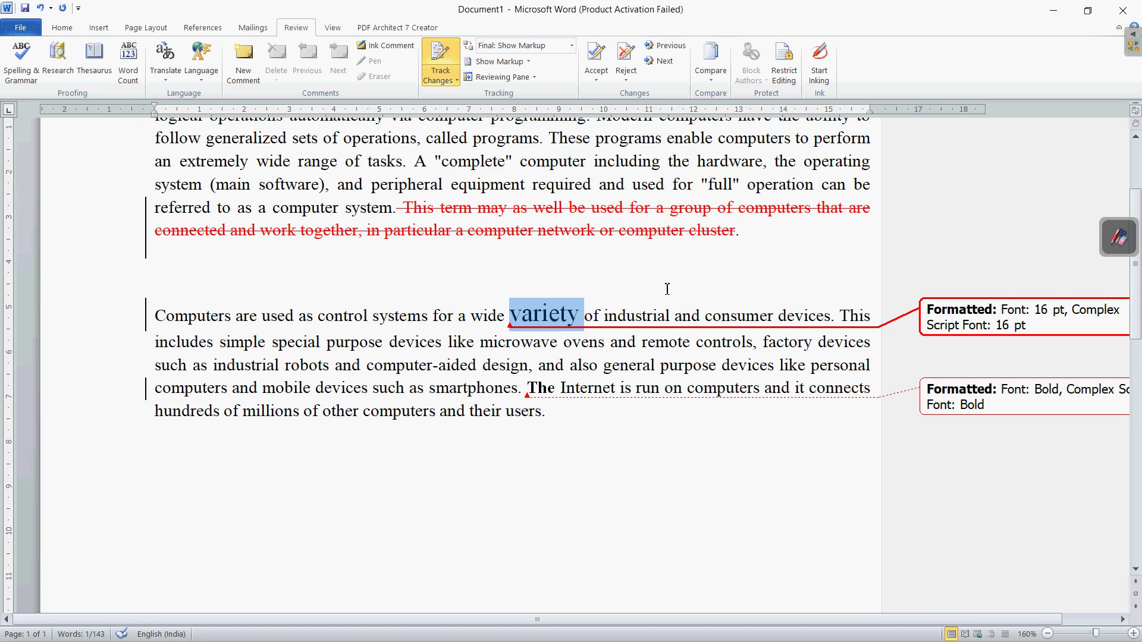
scroll(779, 497, up, 2)
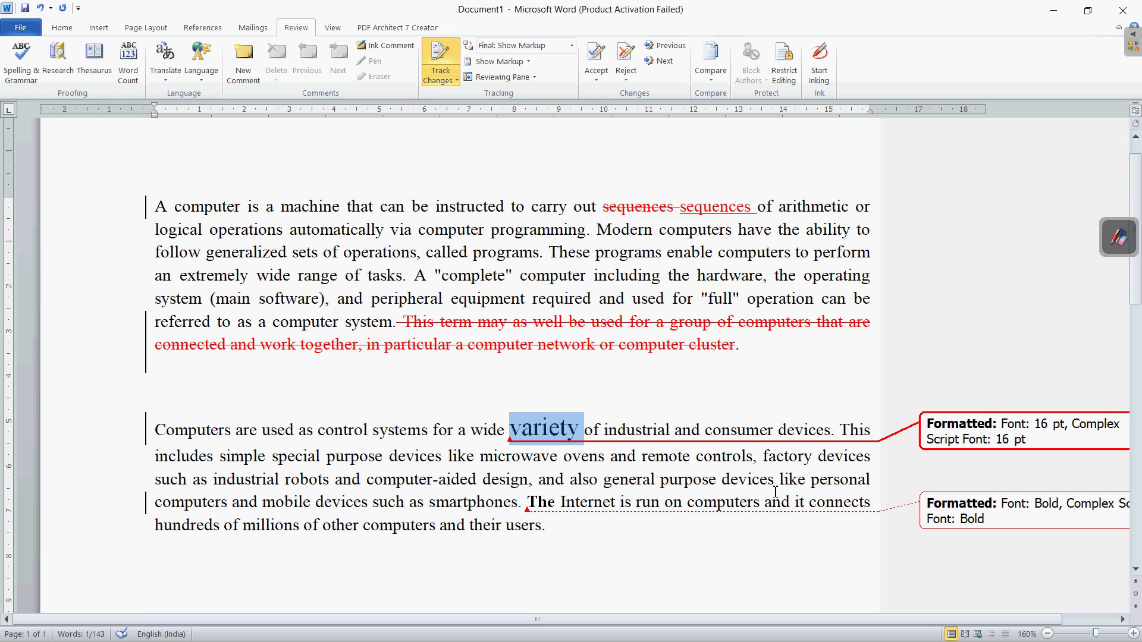
- Switch to the textbook PDF and read from the tracked-change details on to the "Review Track Changes" section
key(alt+Tab)
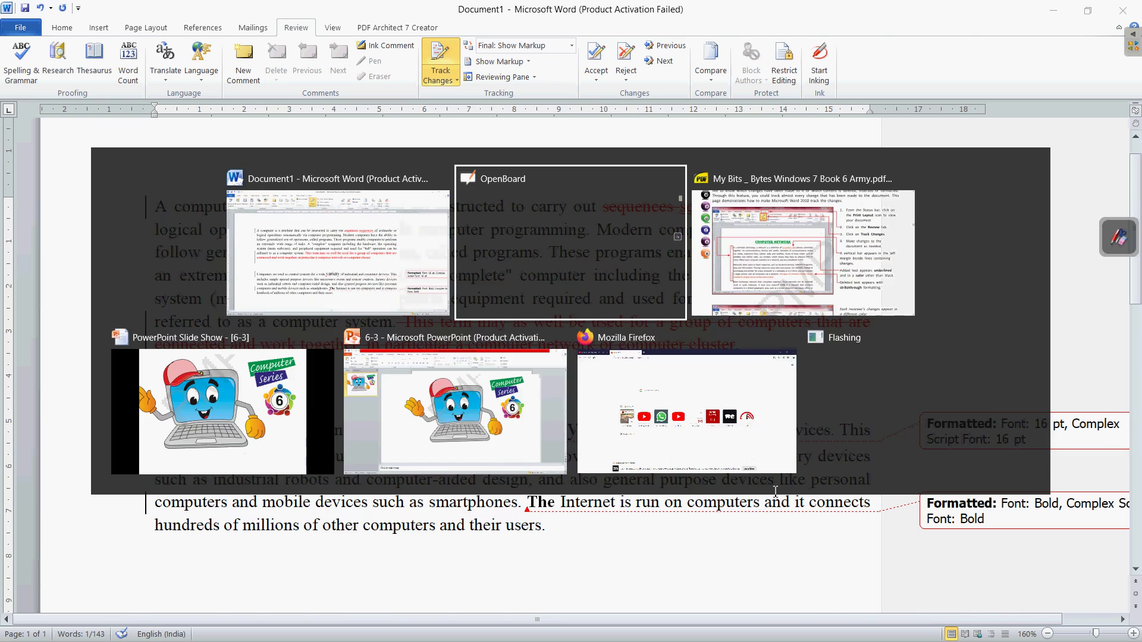
scroll(750, 472, down, 7)
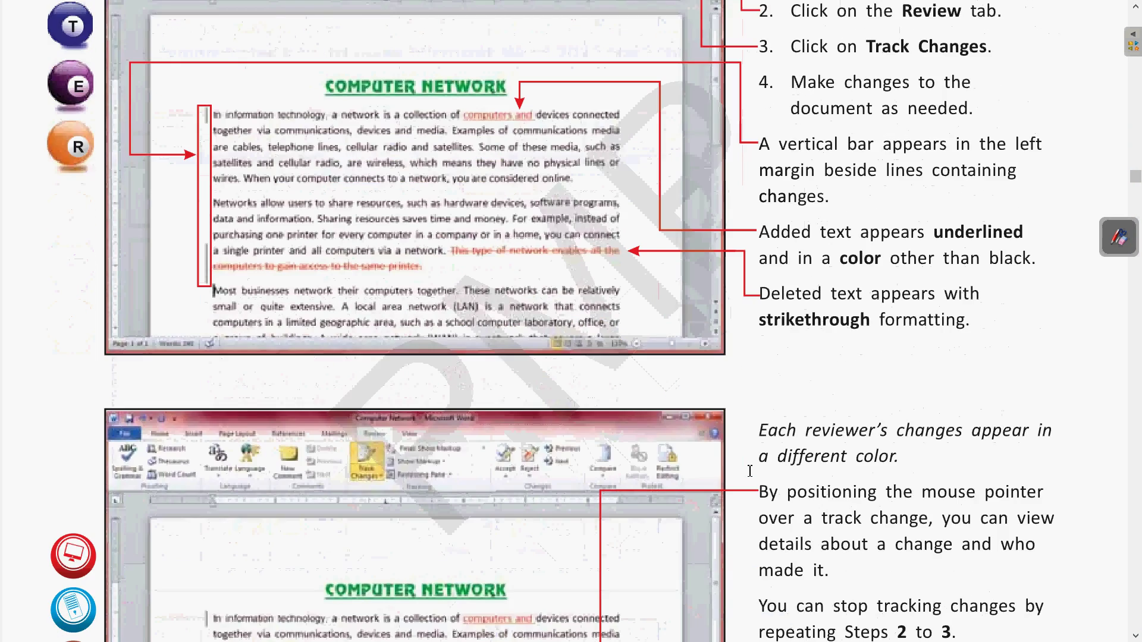
scroll(750, 473, up, 3)
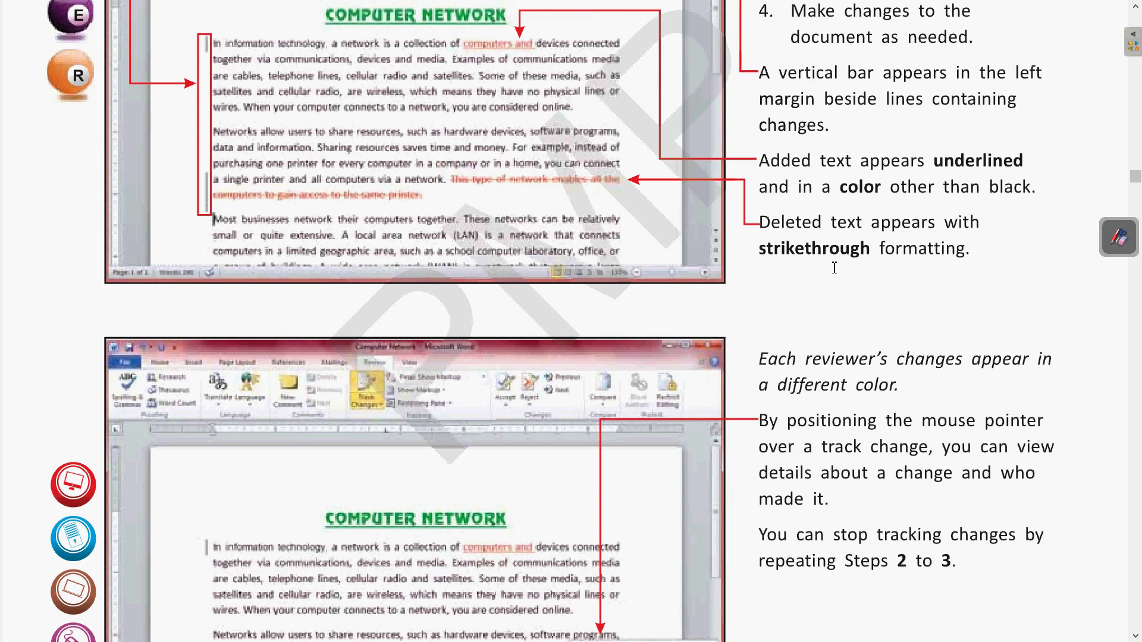
scroll(845, 300, down, 10)
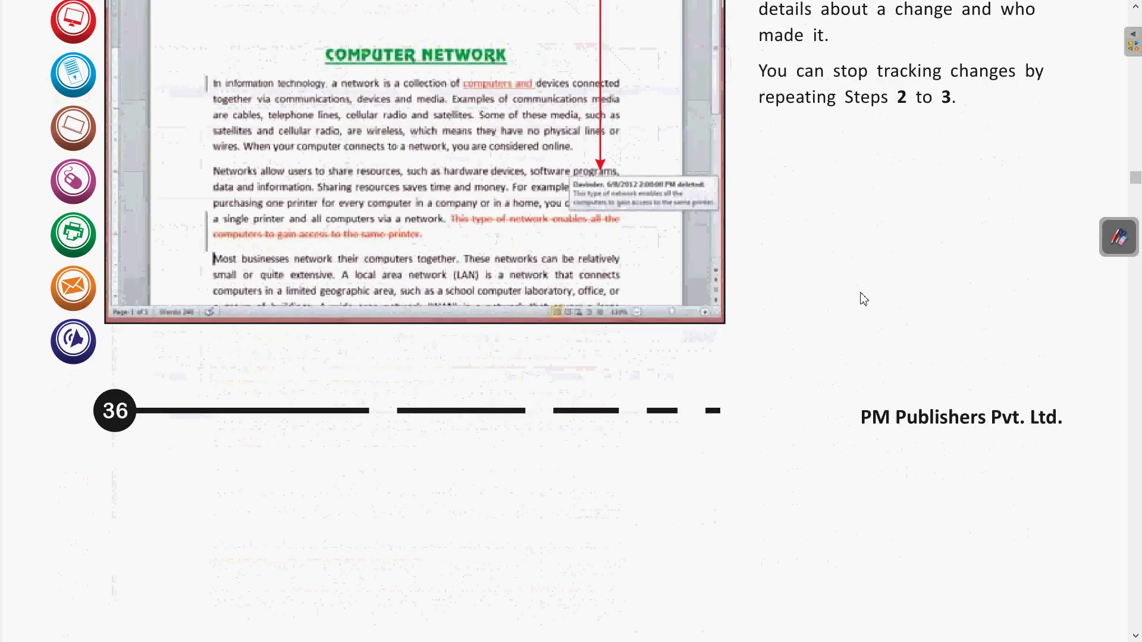
scroll(864, 299, down, 8)
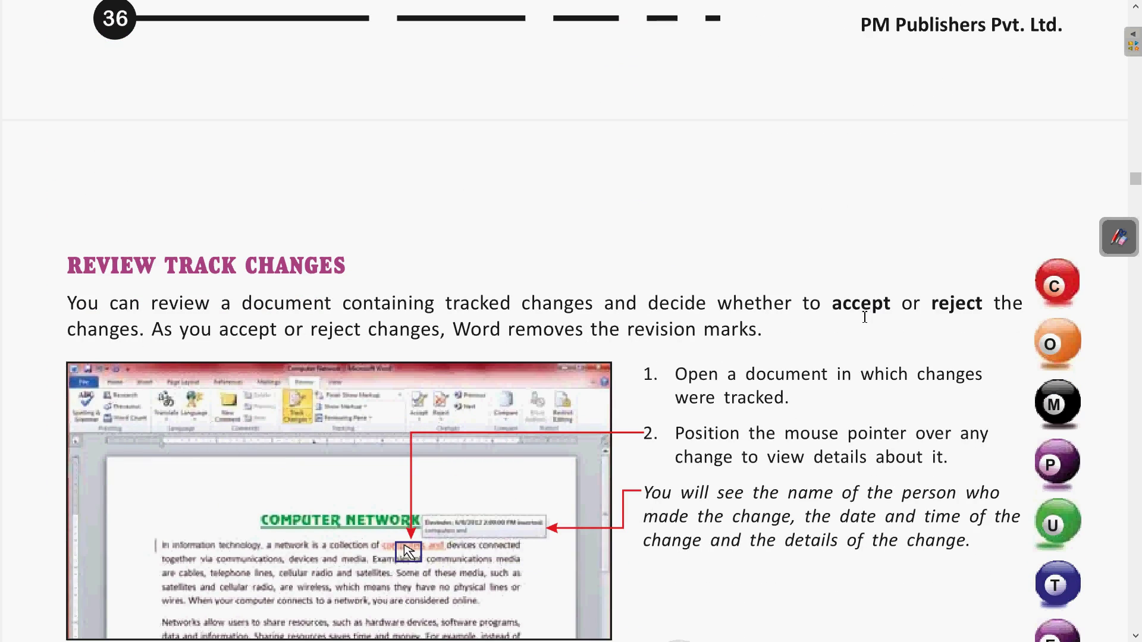
scroll(868, 317, down, 2)
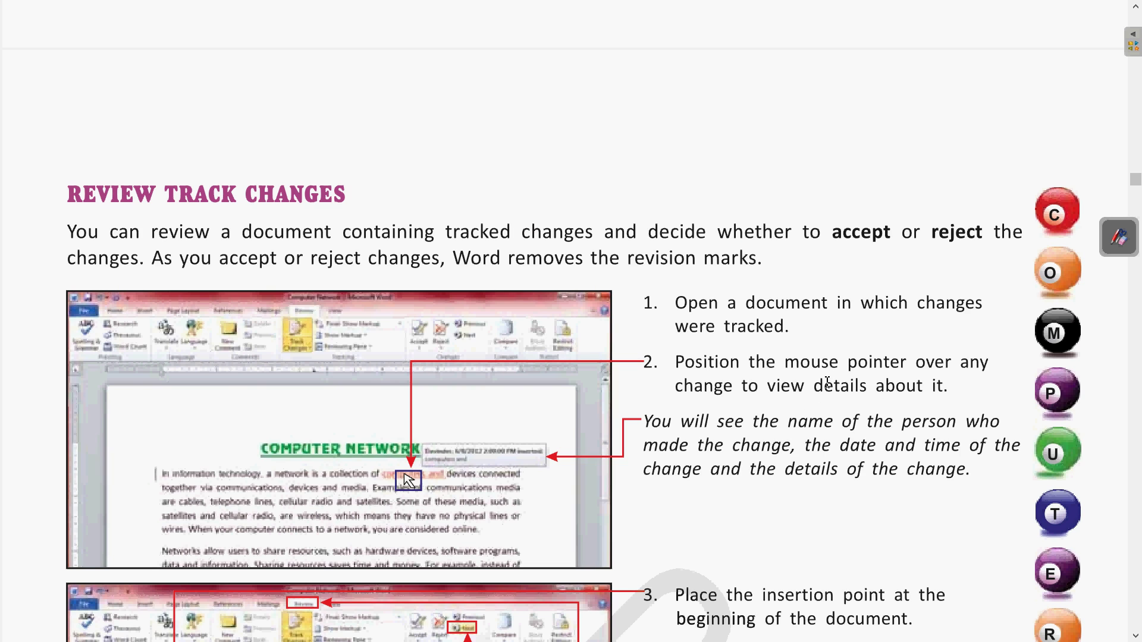
- Go through steps 1 and 2 of the textbook's "Review Track Changes" section with the on-screen laser pointer, and restore the normal selection pointer
scroll(826, 383, down, 2)
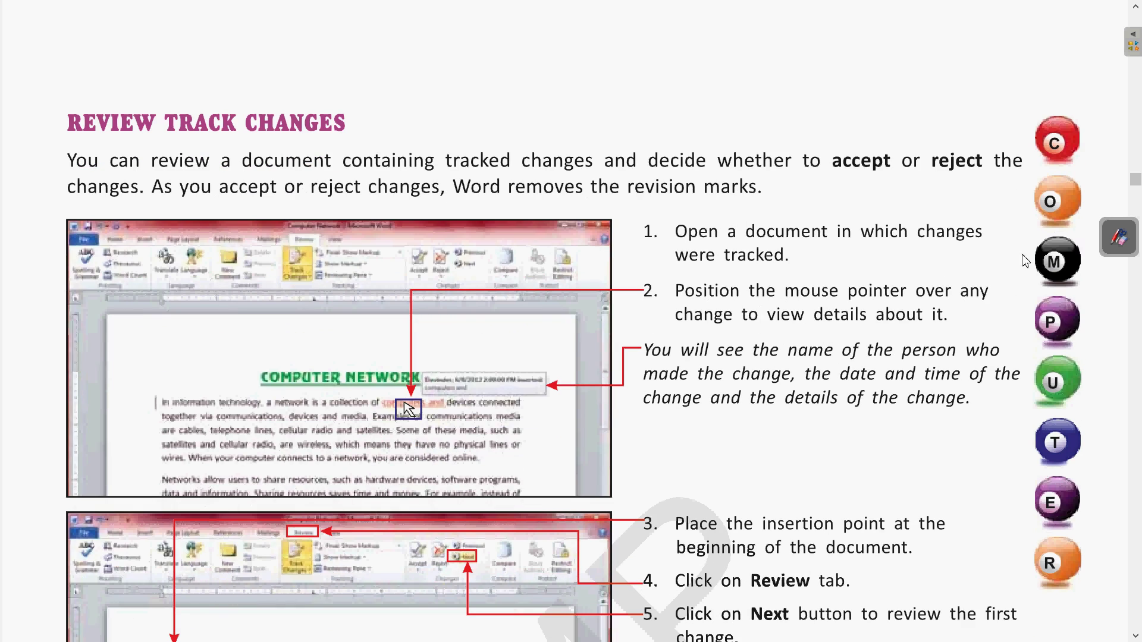
click(1116, 244)
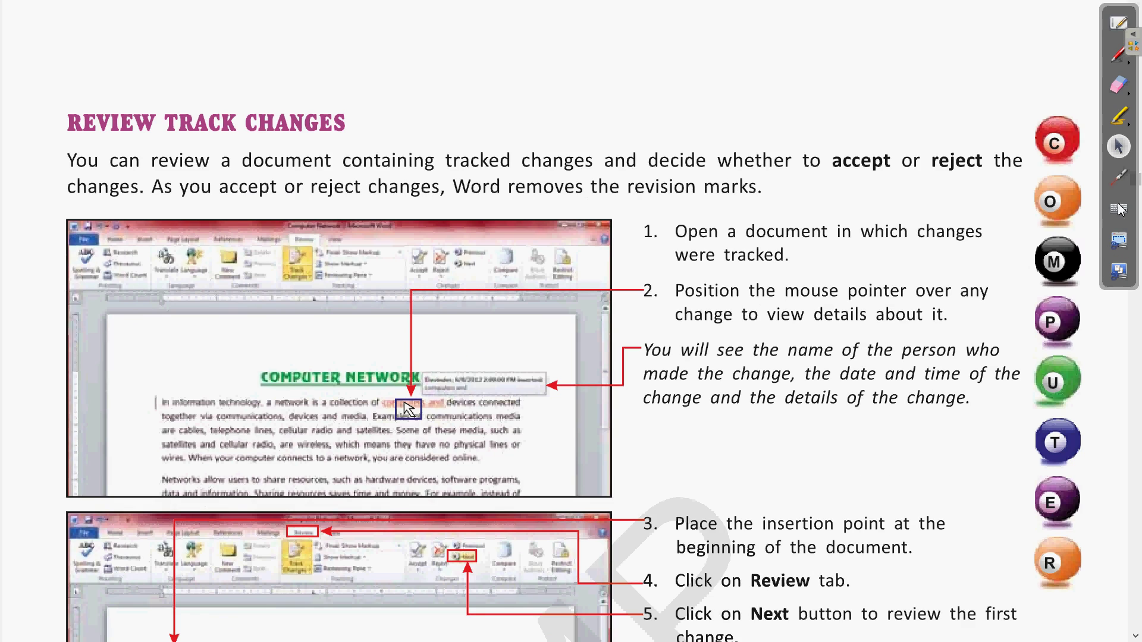
click(1120, 178)
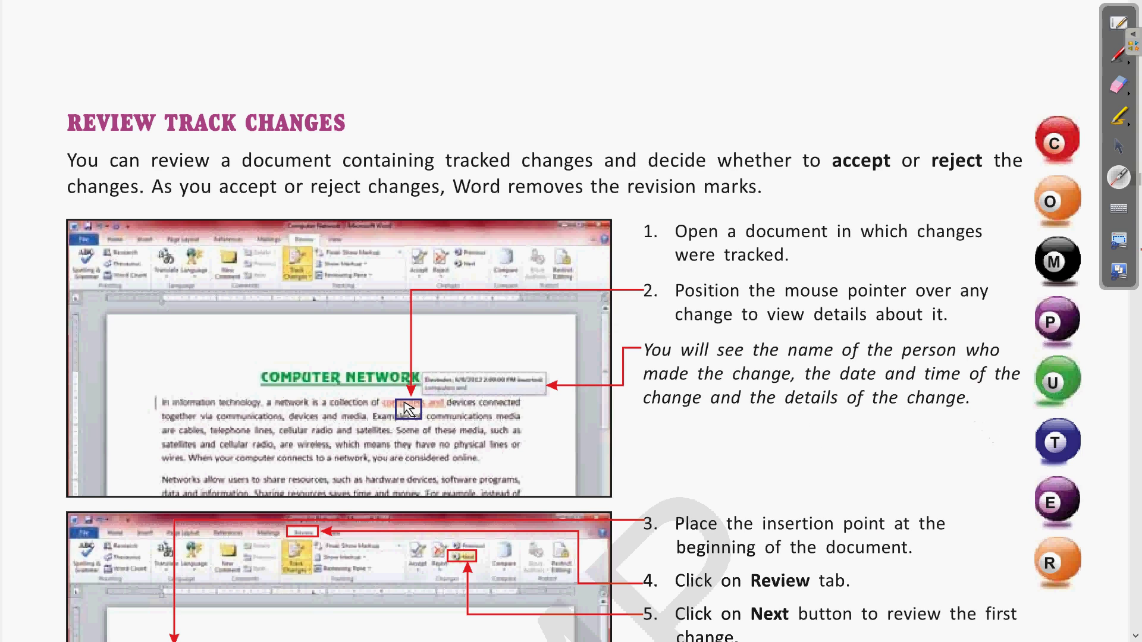
click(1120, 148)
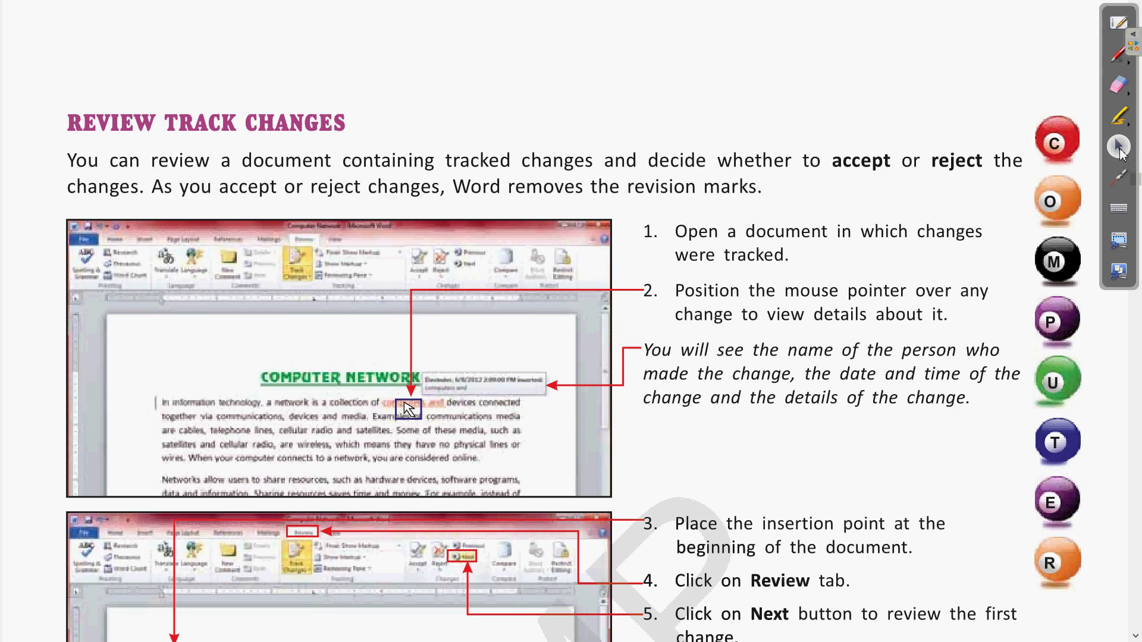
- Switch to the Word document and view the details of the inserted "sequences", the formatted "variety" and the deleted sentence
key(alt+Tab)
key(alt+Tab)
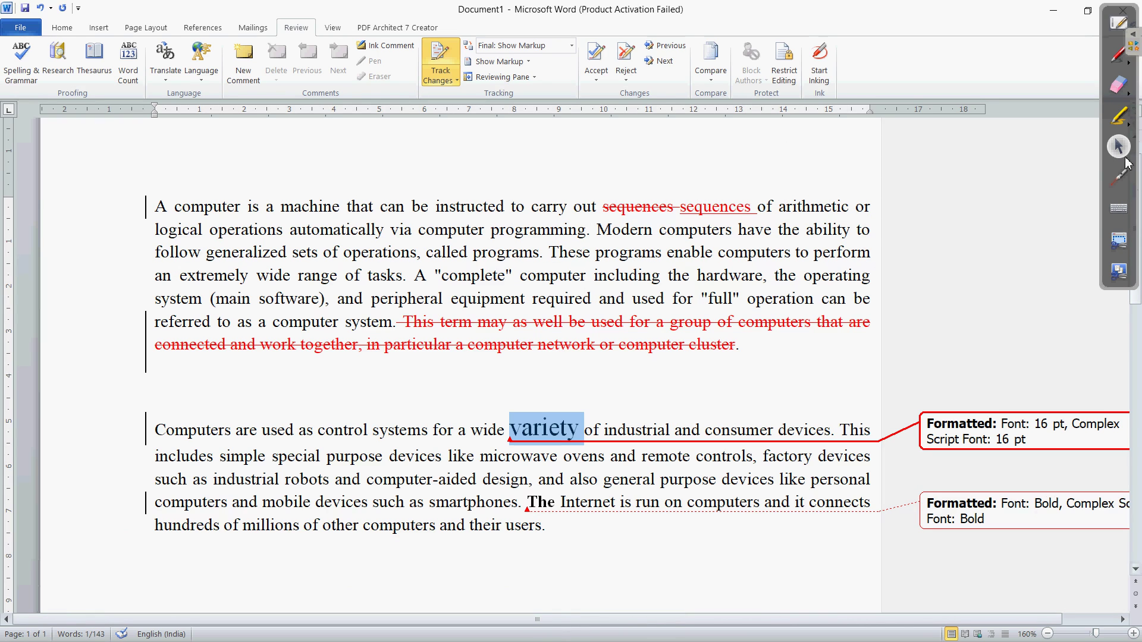
mouse_move(710, 208)
mouse_move(551, 437)
mouse_move(630, 347)
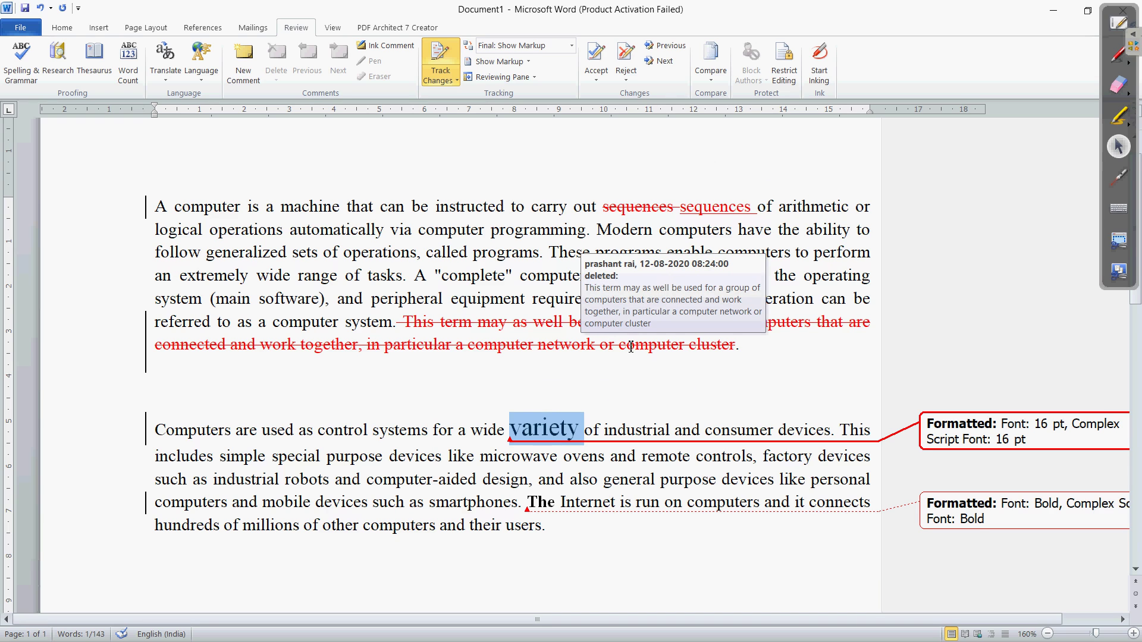
- Switch to the textbook PDF and read steps 3 to 5 on placing the insertion point and reviewing the first change
key(alt+Tab)
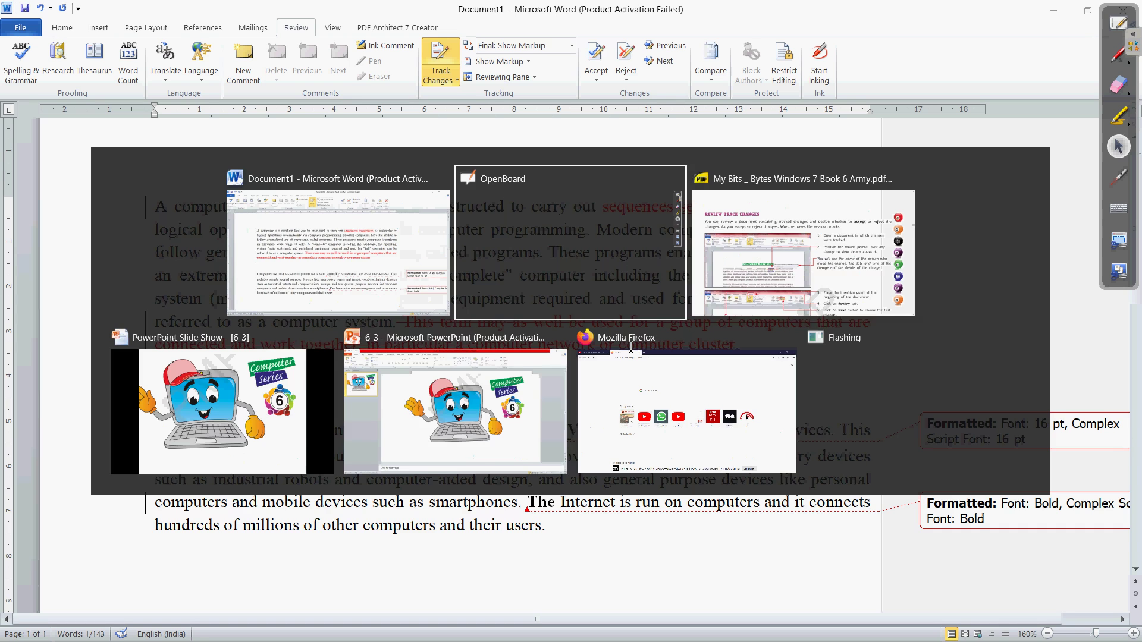
key(alt+Tab)
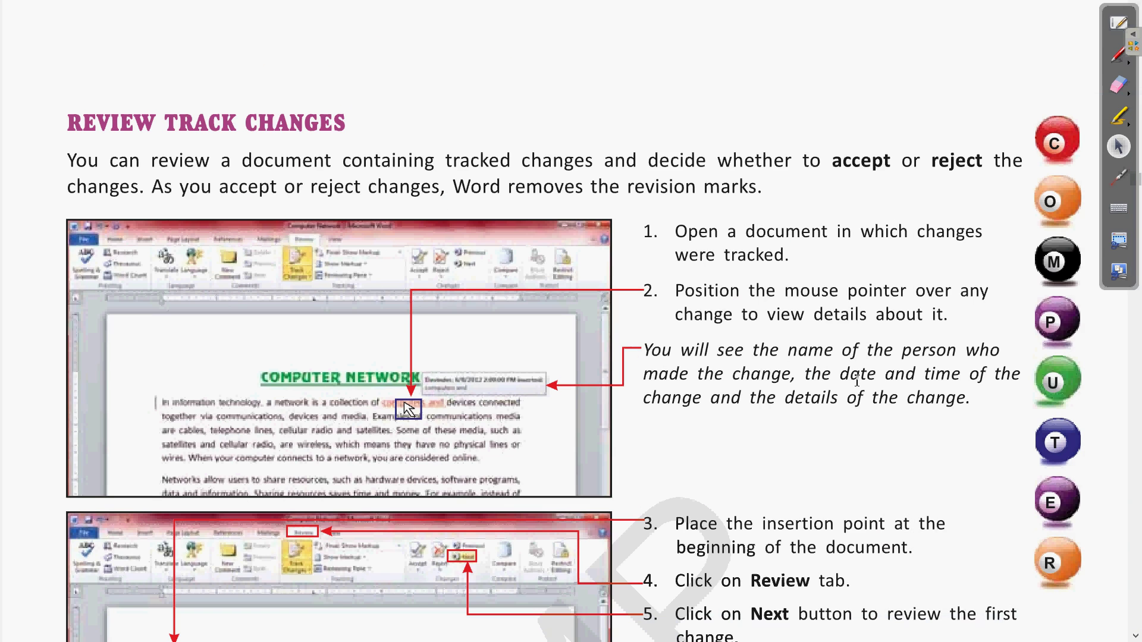
scroll(856, 382, down, 1)
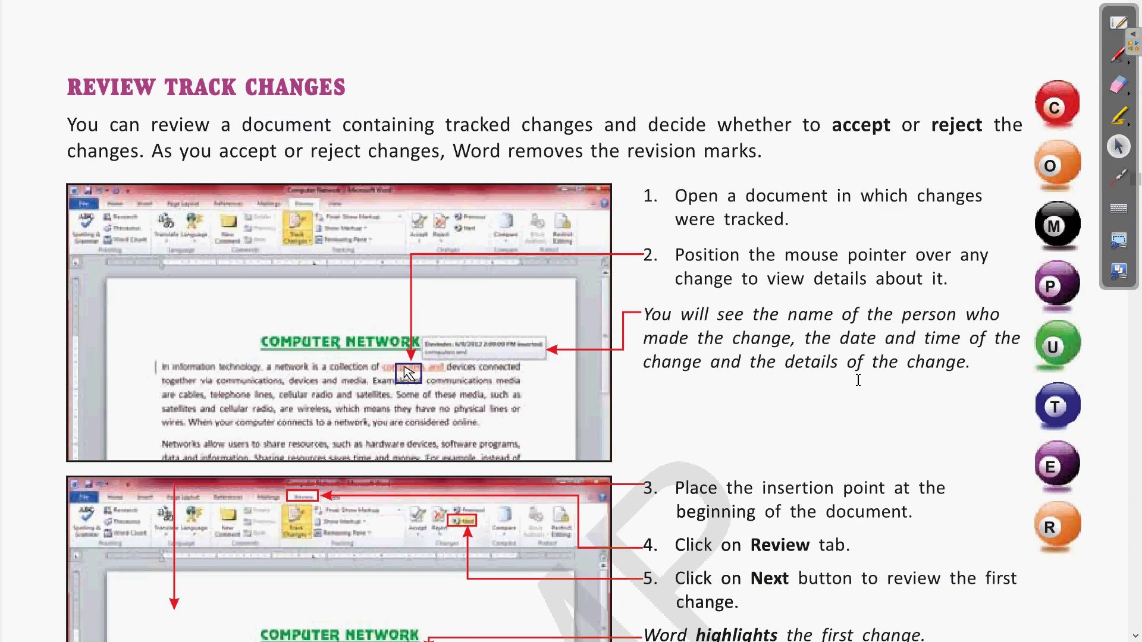
scroll(859, 380, down, 3)
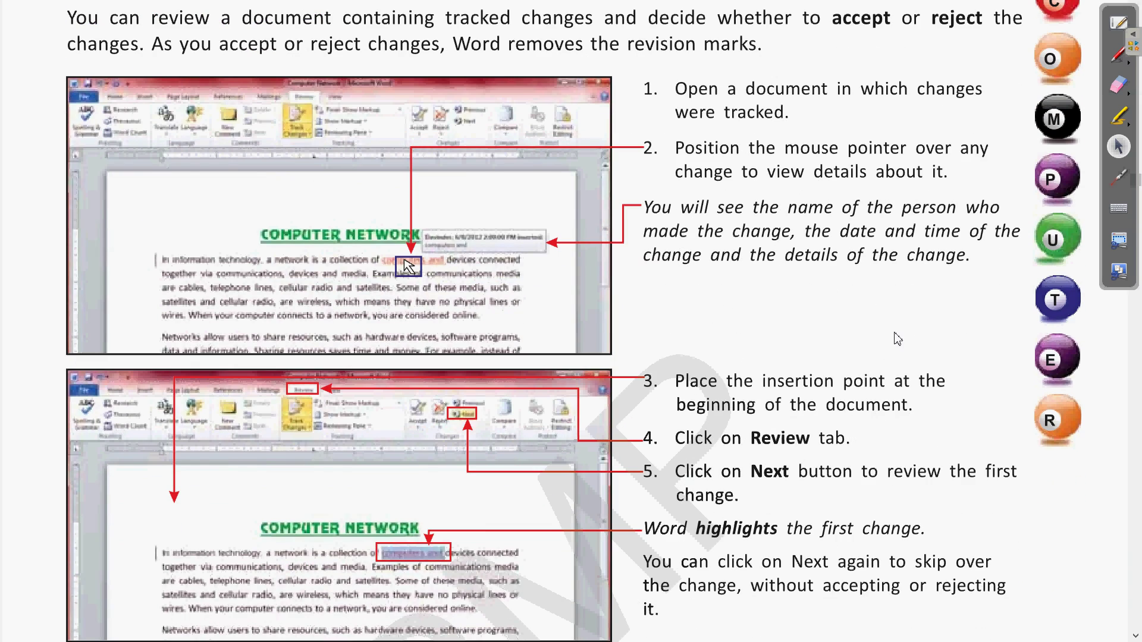
scroll(898, 339, up, 1)
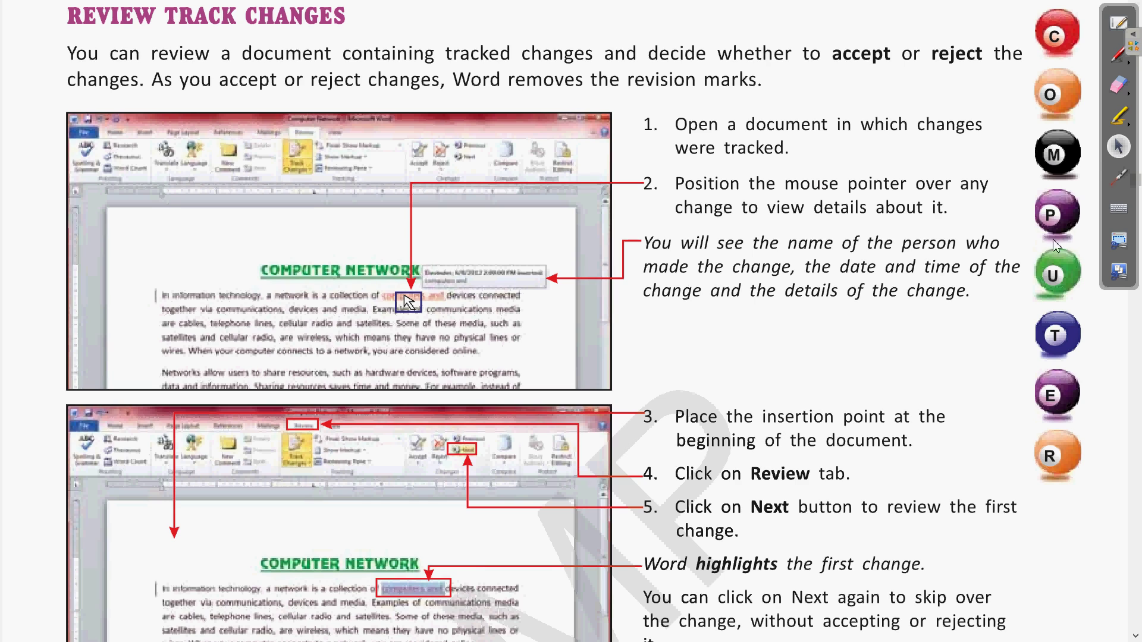
click(1119, 177)
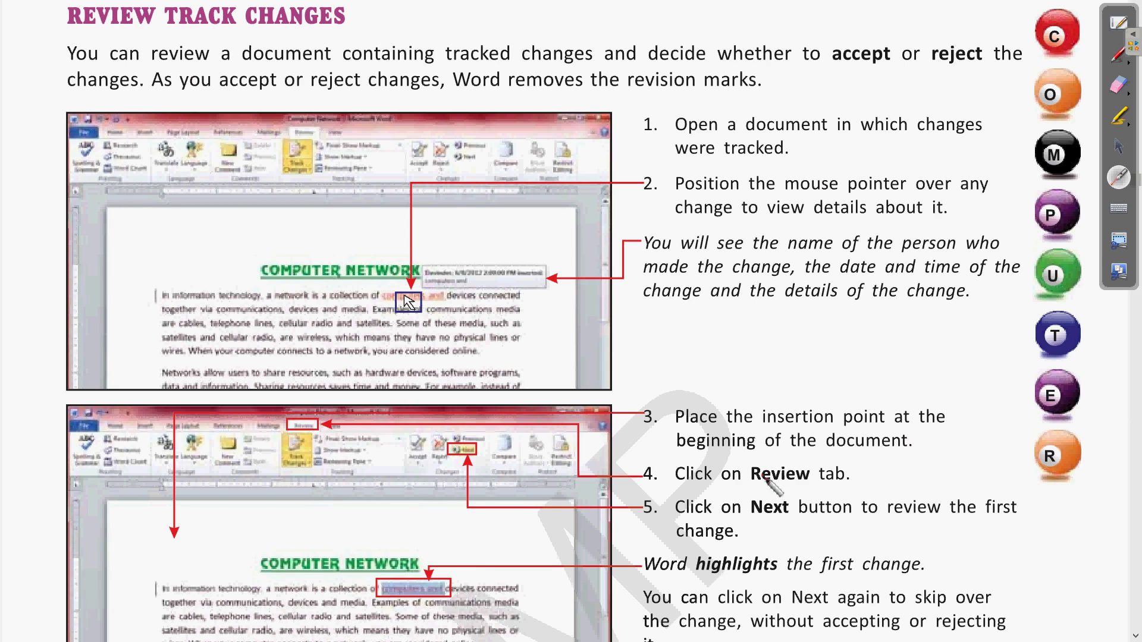
click(1119, 146)
scroll(961, 274, down, 2)
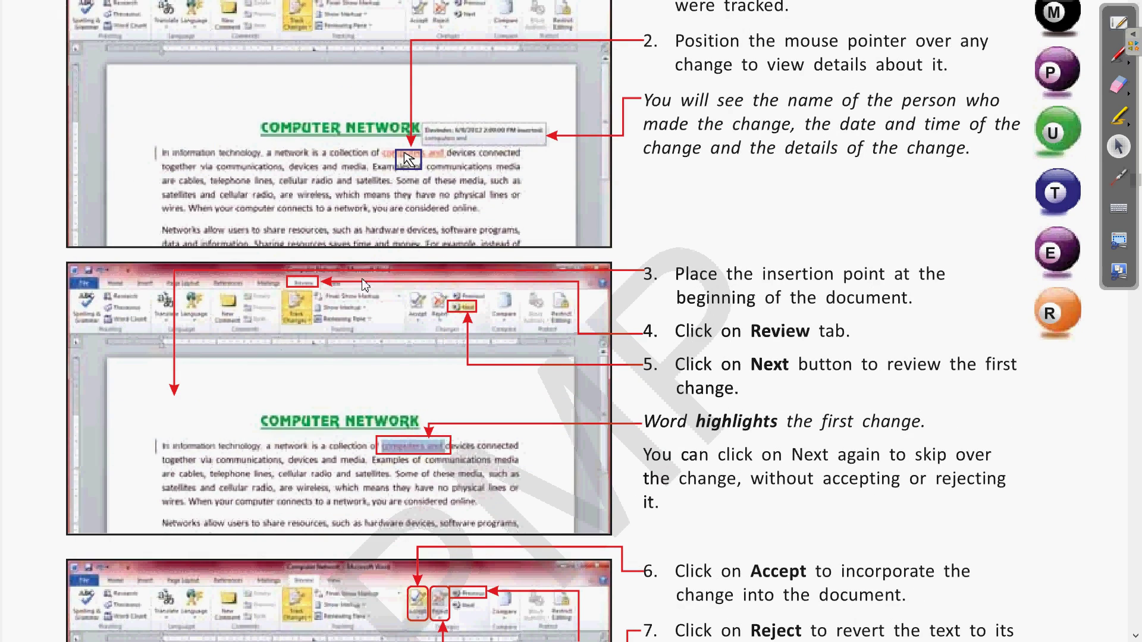
click(1119, 178)
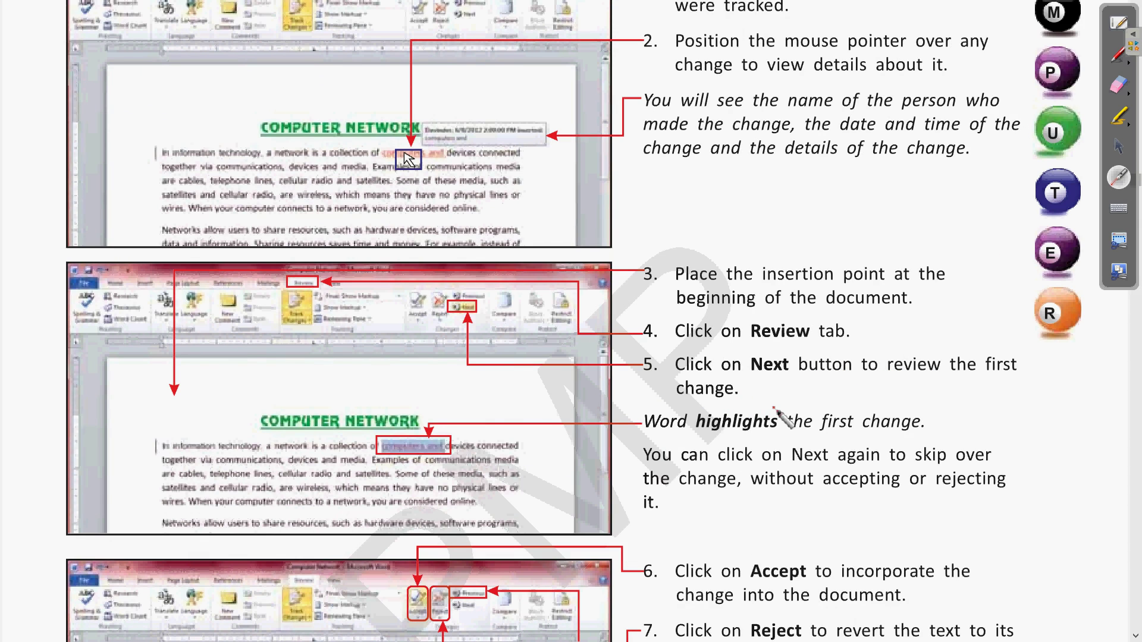
- Switch to the Word document, place the insertion point at the beginning of the text and go to the first tracked change
key(alt+Tab)
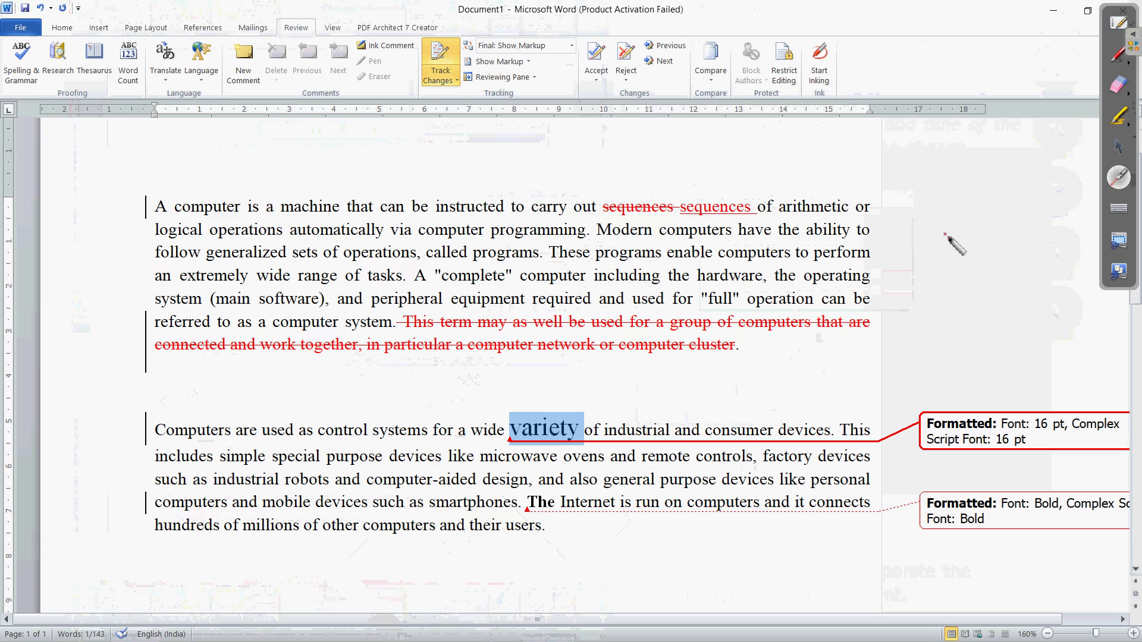
click(1118, 145)
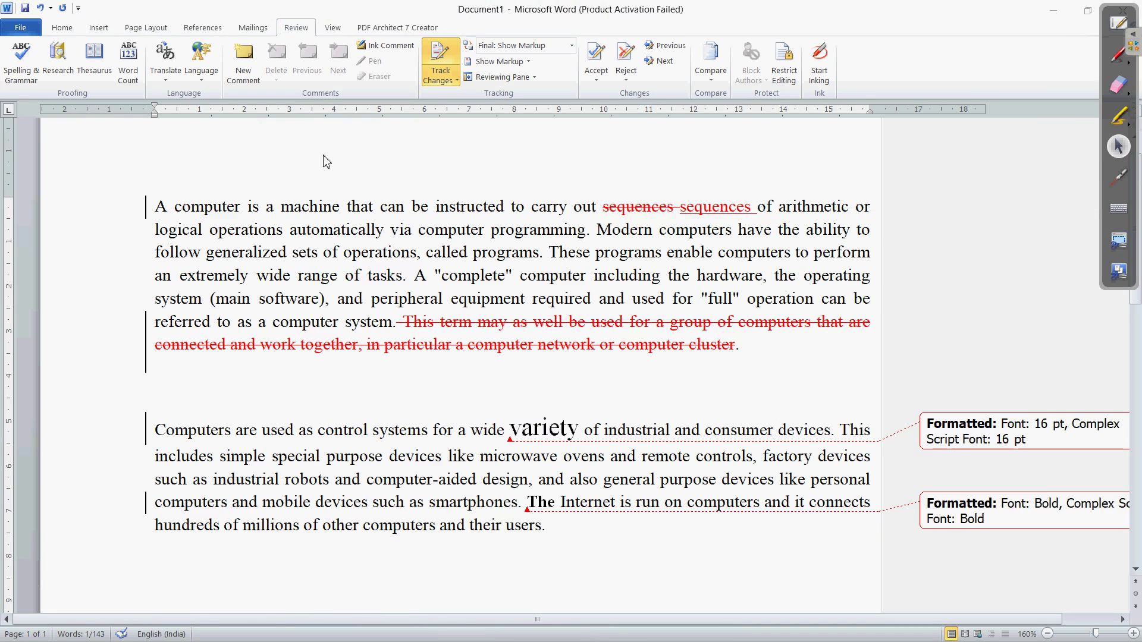
click(159, 205)
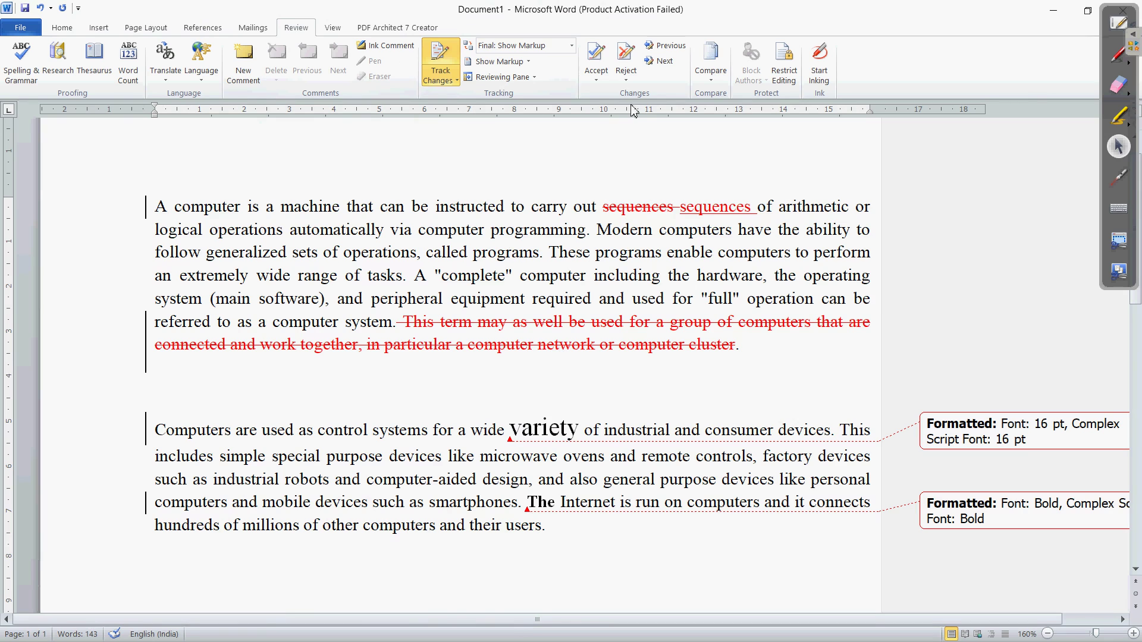
click(664, 62)
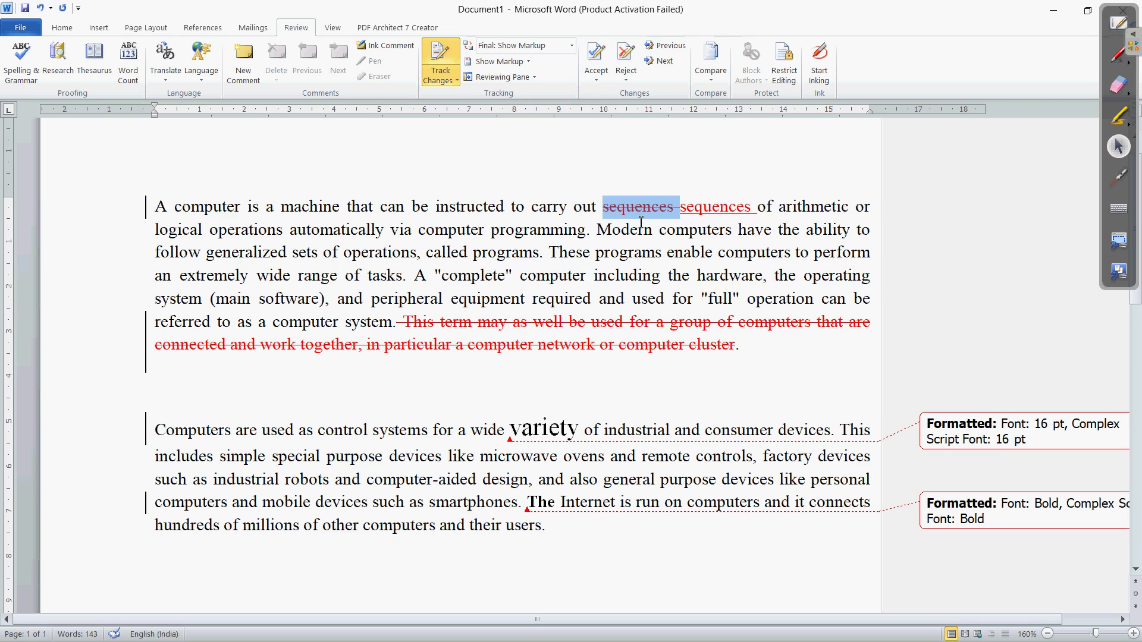
mouse_move(645, 215)
- Switch back to the textbook PDF to consult the review steps that follow moving to the first change
key(alt+Tab)
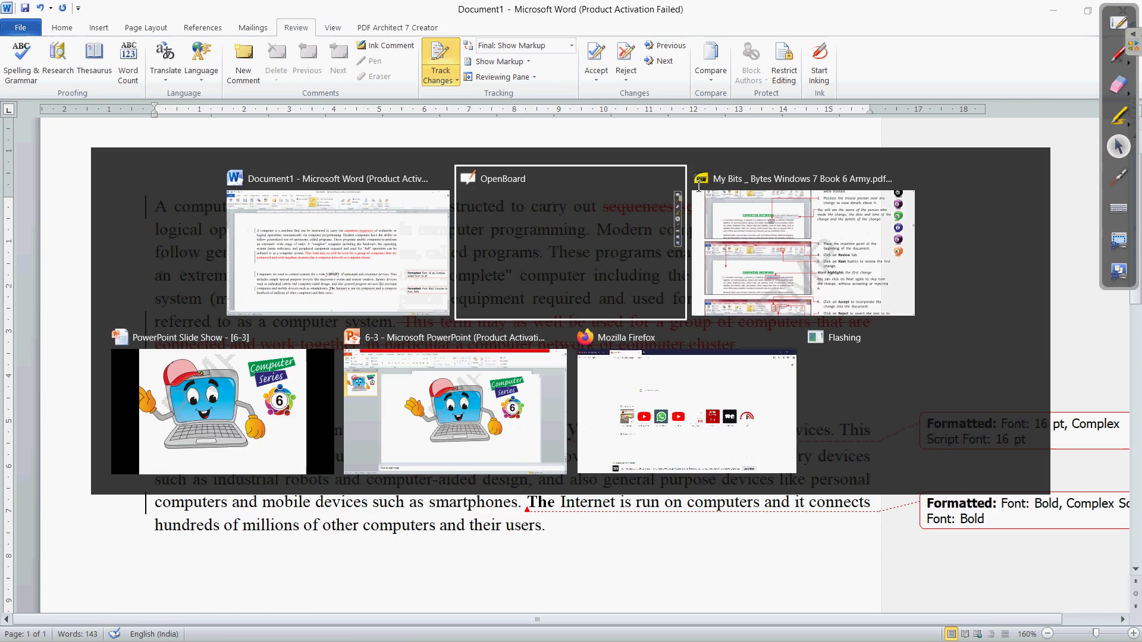
key(alt+Tab)
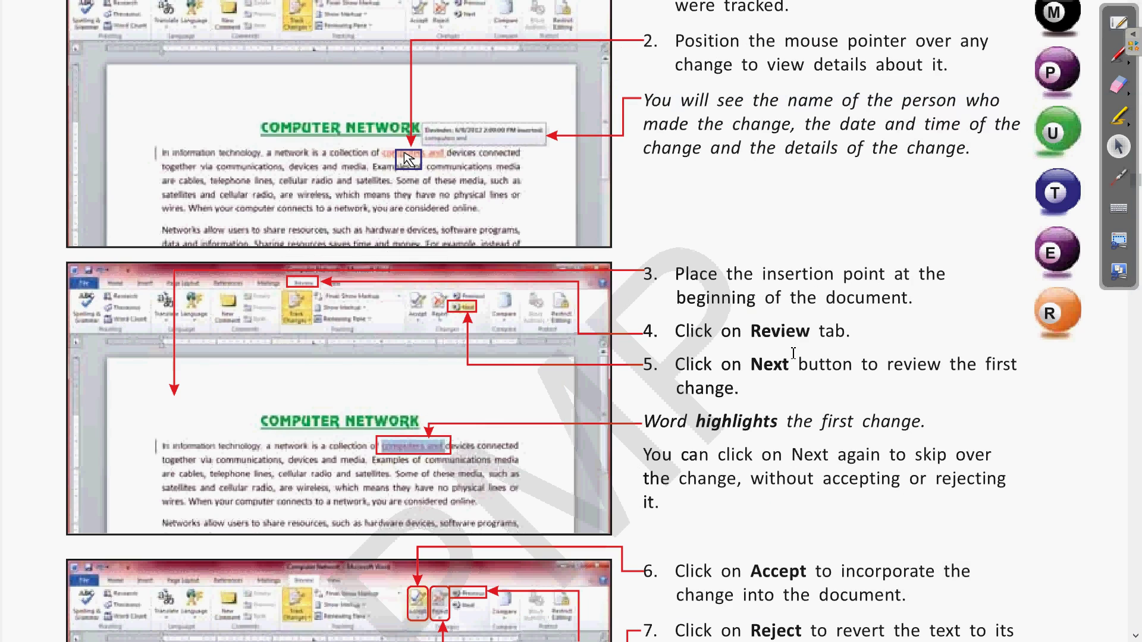
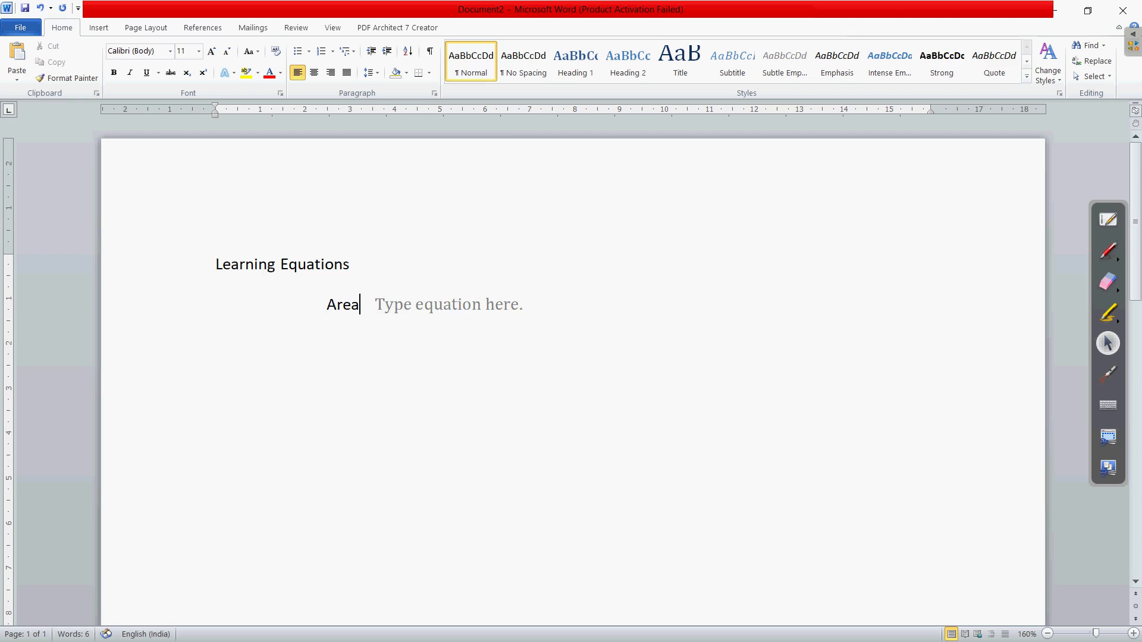
- Complete the label in front of the equation placeholder so that it reads "Area of circle ="
text(by)
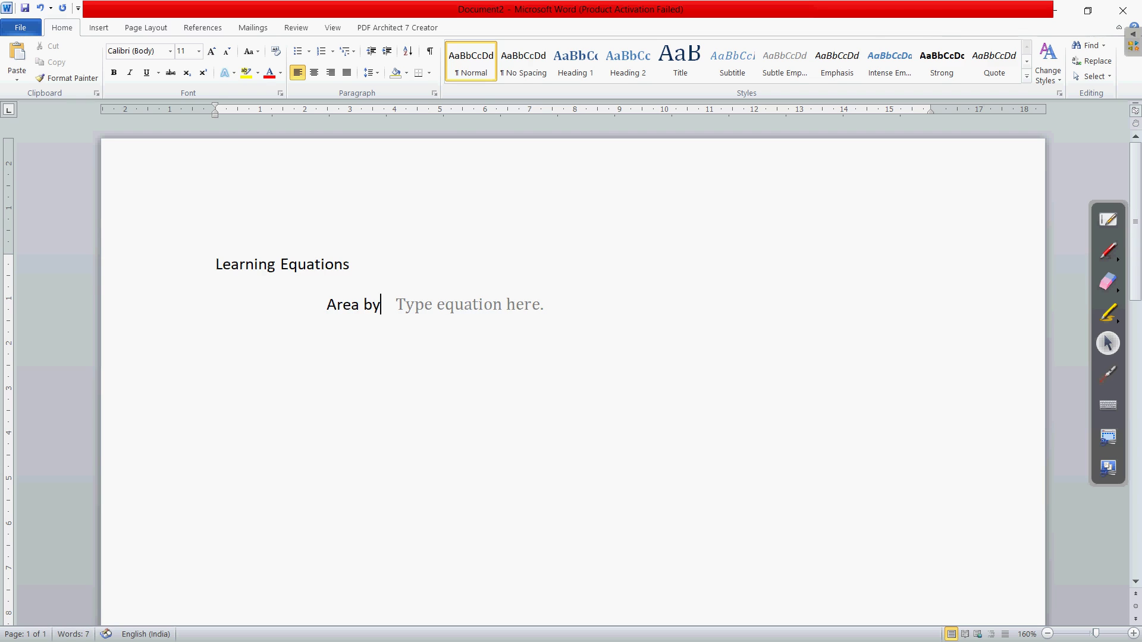
key(BackSpace)
key(BackSpace)
text(o)
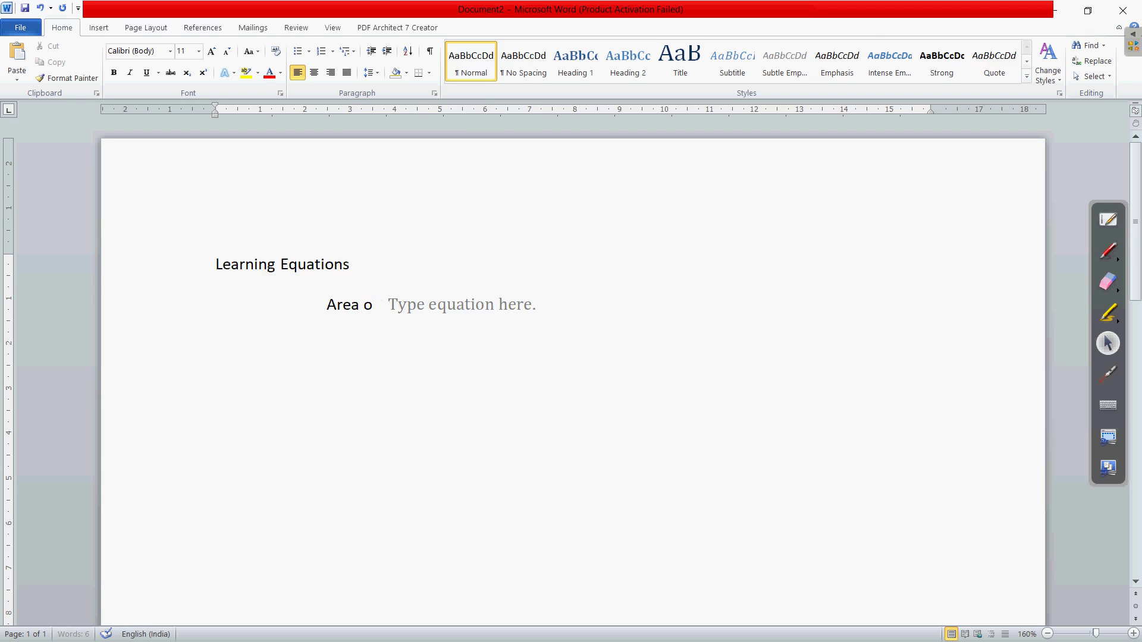
text(f circle)
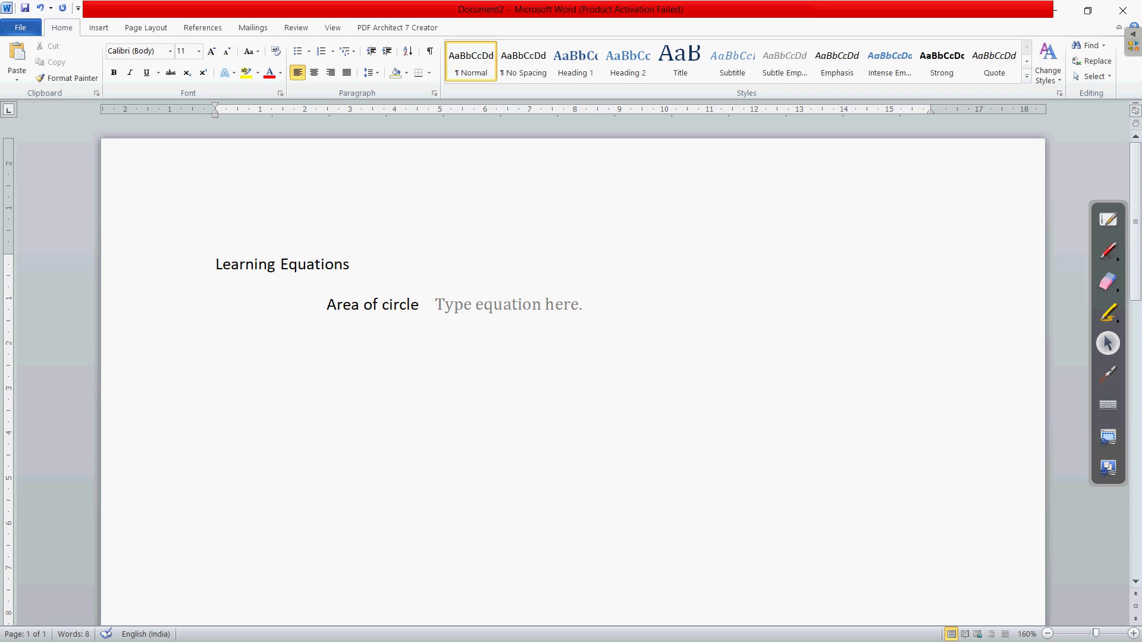
text(=)
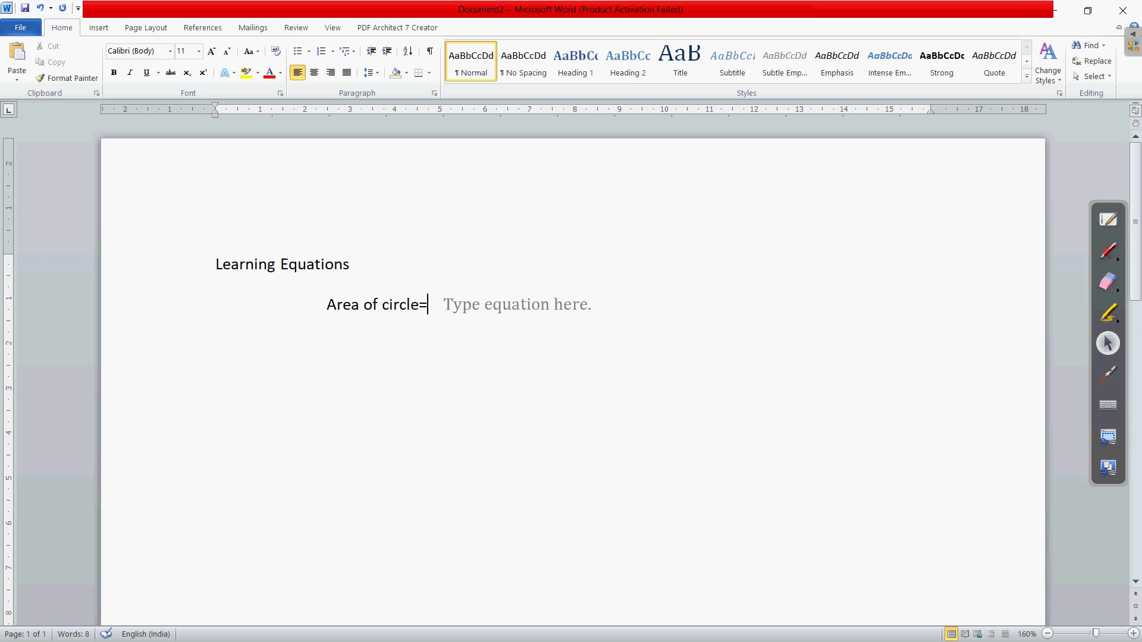
key(Left)
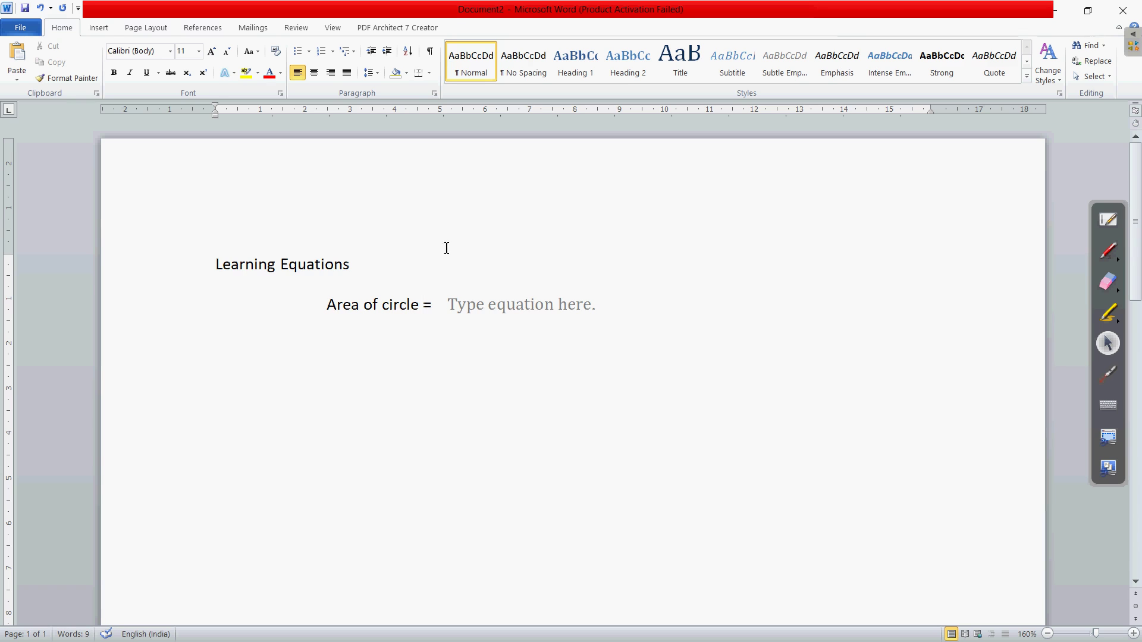
- Insert the π symbol from the Basic Math set into the equation placeholder after "Area of circle ="
click(538, 310)
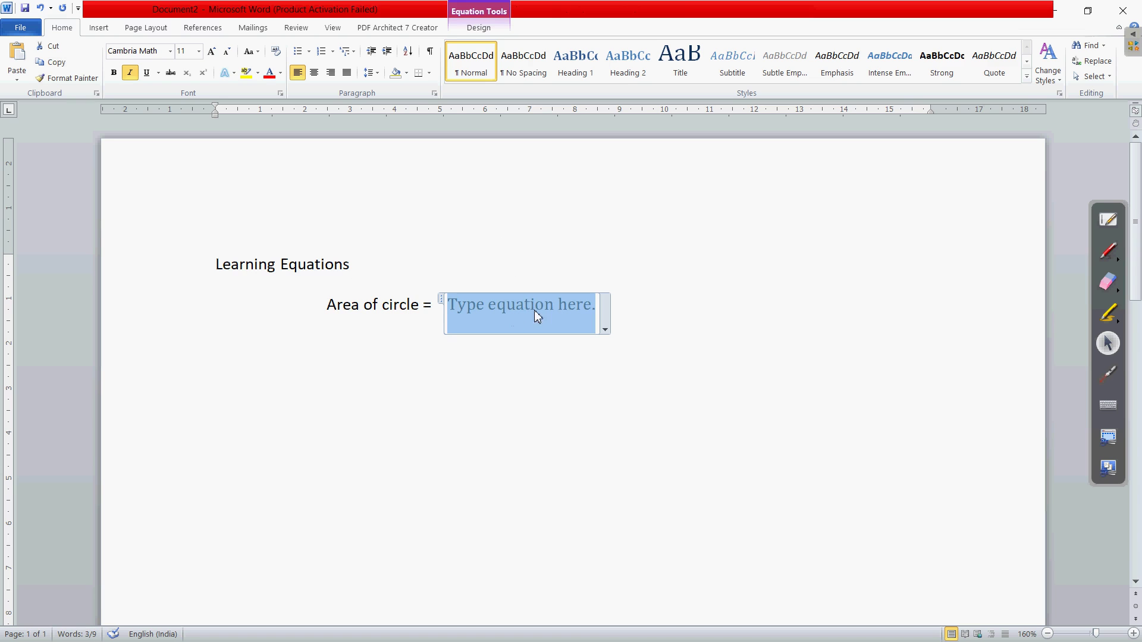
click(604, 330)
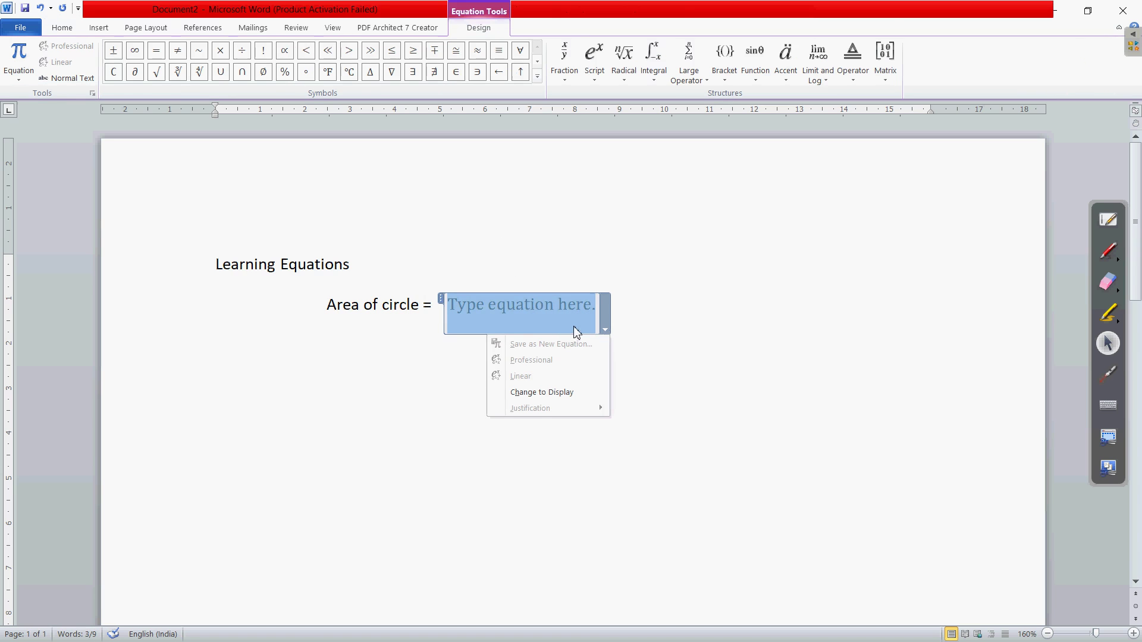
click(544, 310)
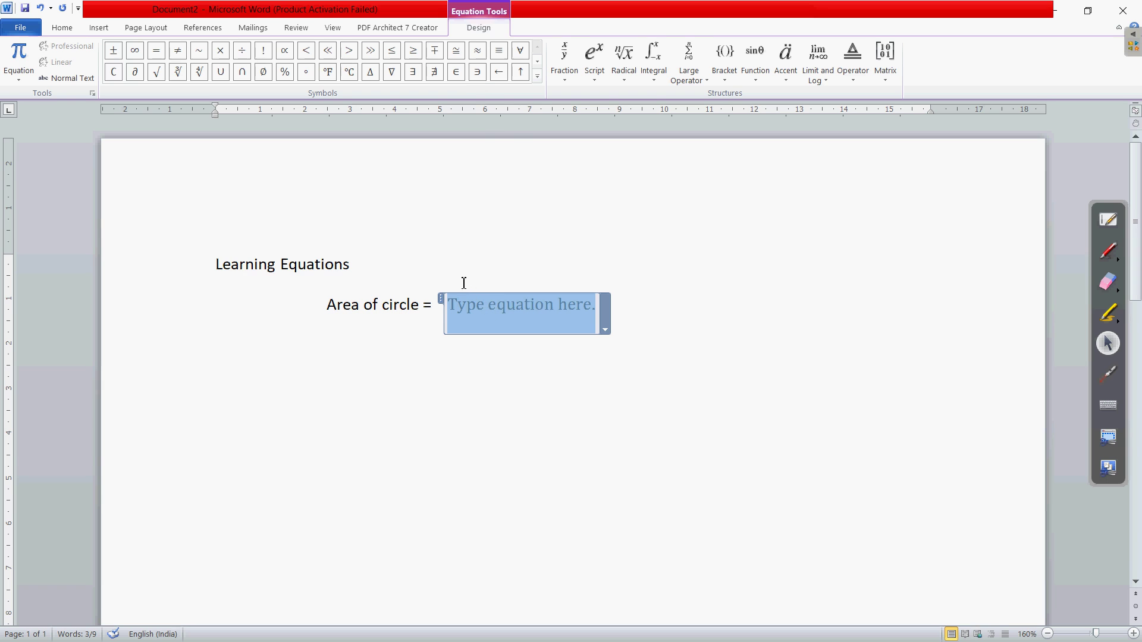
click(538, 76)
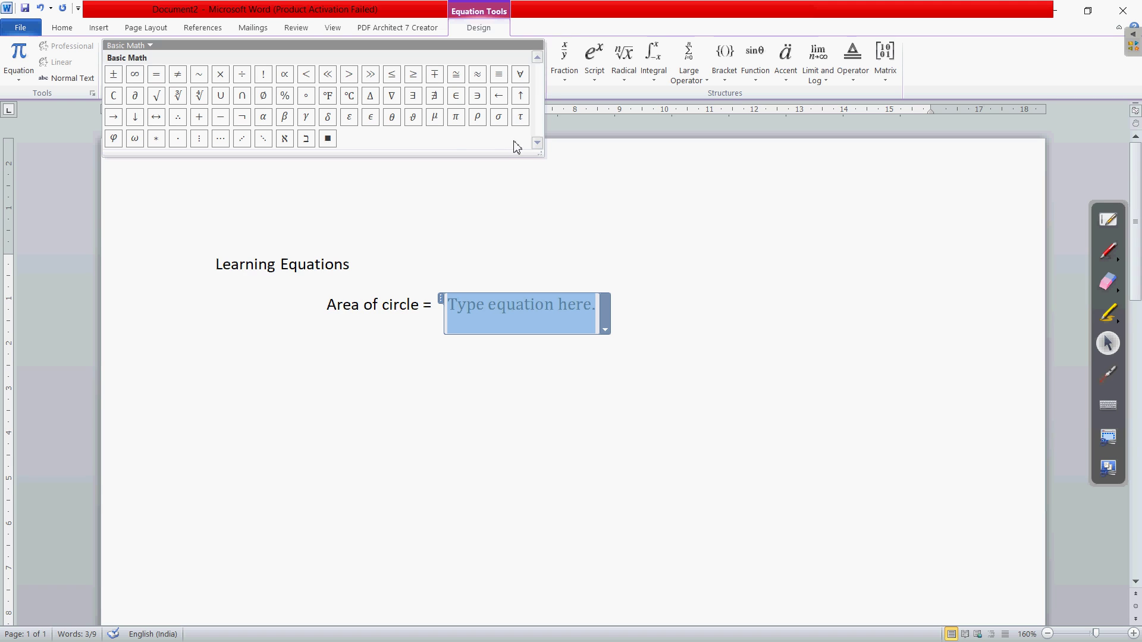
click(460, 125)
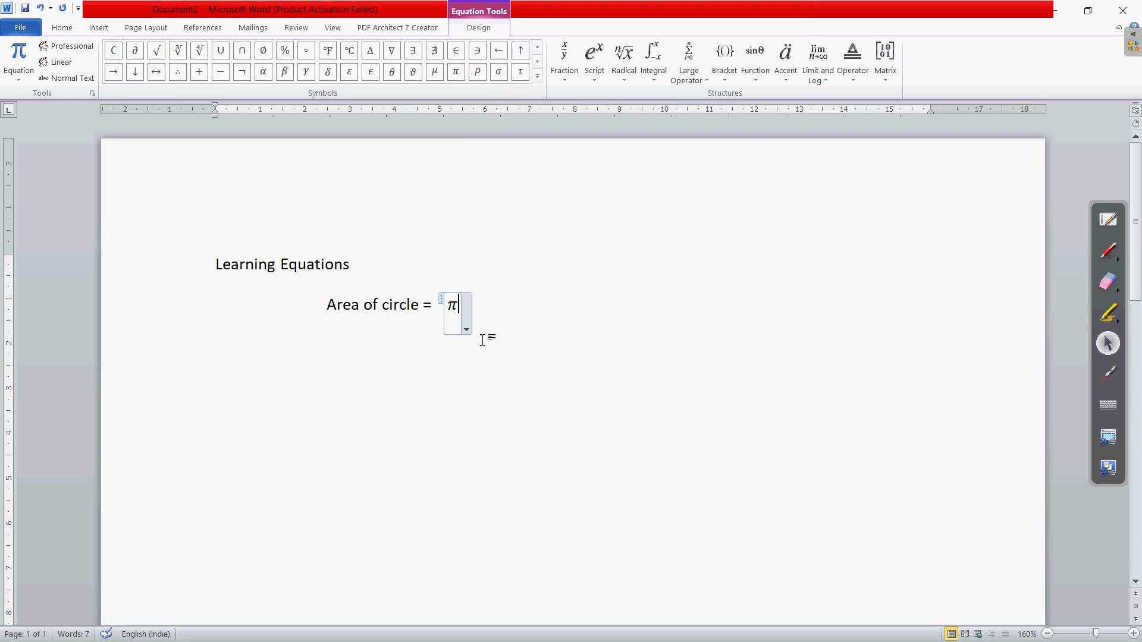
- Add a multiplication sign (×) after π in the equation, leaving no asterisk between them
text(*)
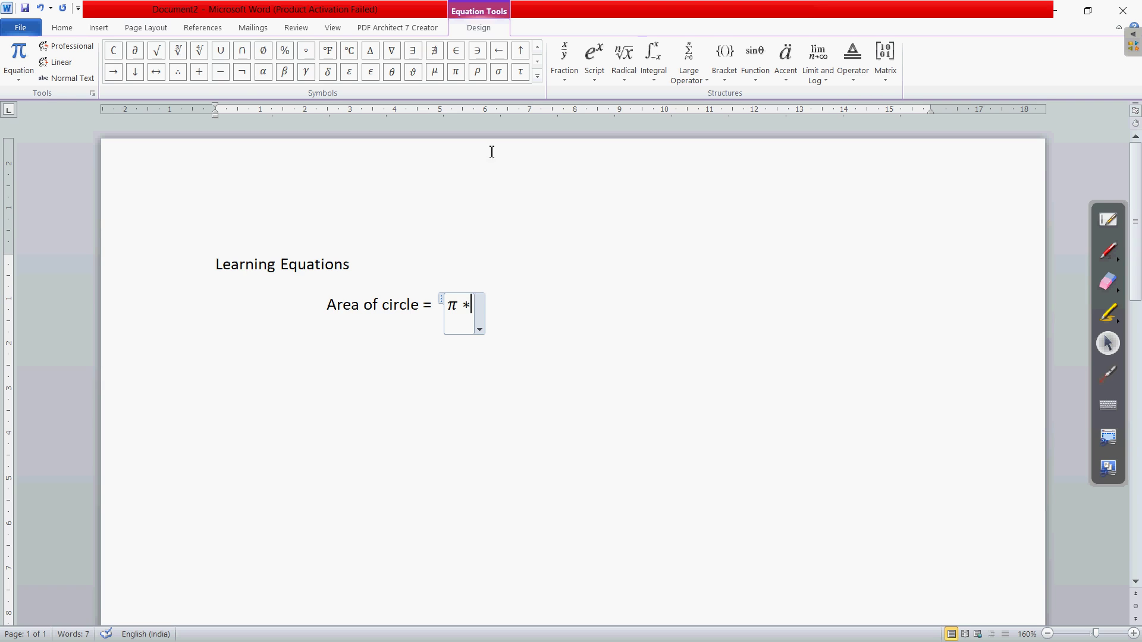
click(537, 76)
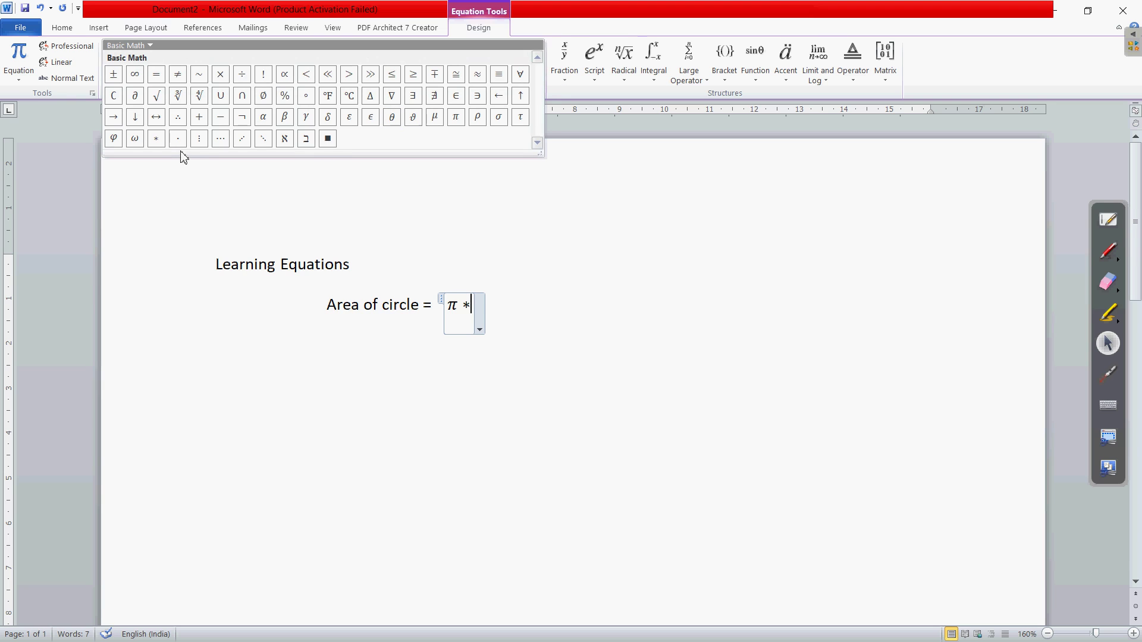
click(221, 82)
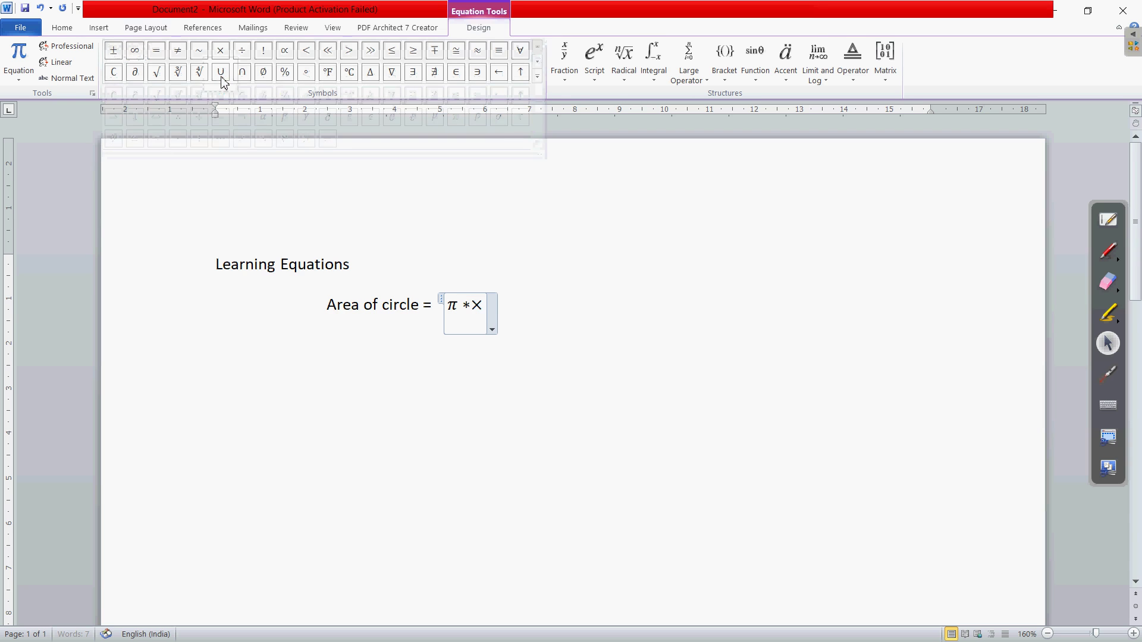
click(474, 307)
key(BackSpace)
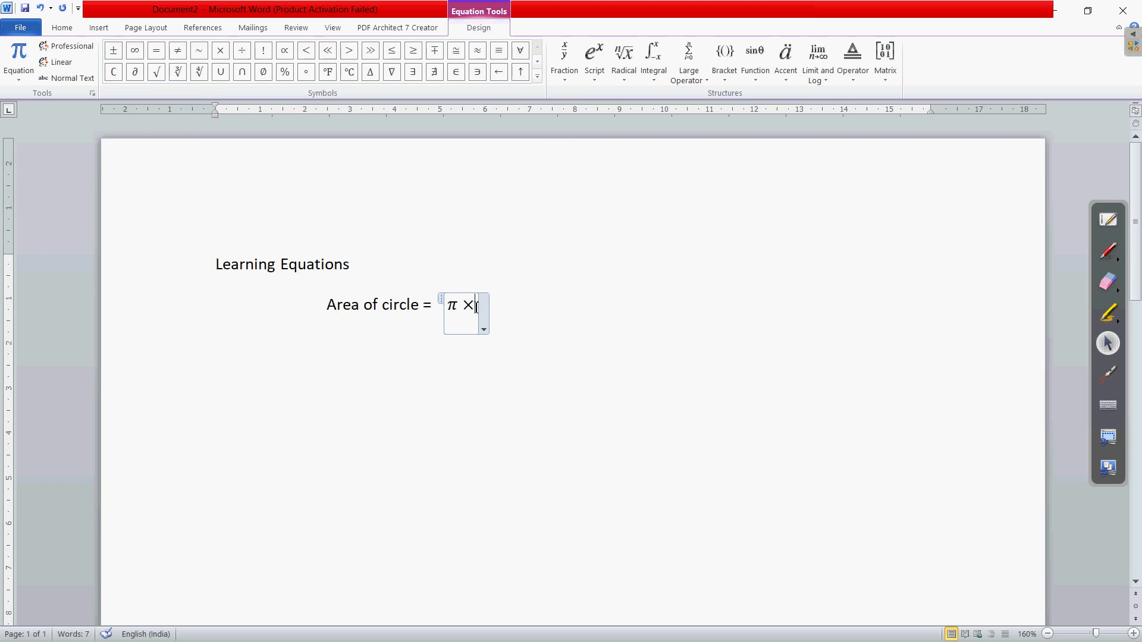
- Add r after the multiplication sign and insert the common superscript x² behind it in the equation
text(r)
click(596, 76)
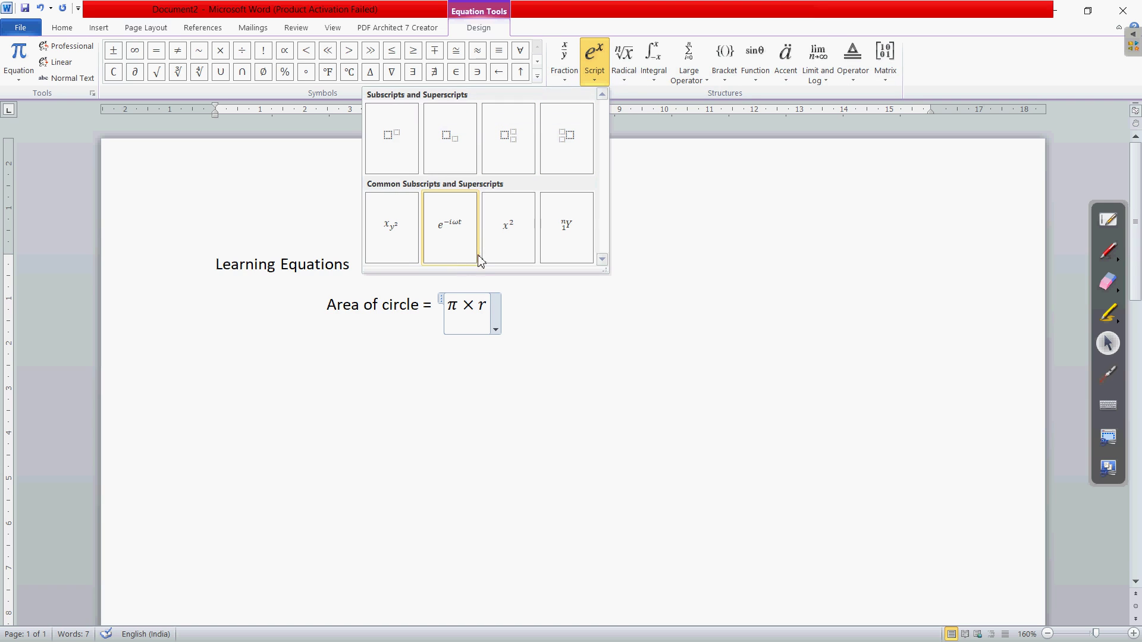
click(510, 245)
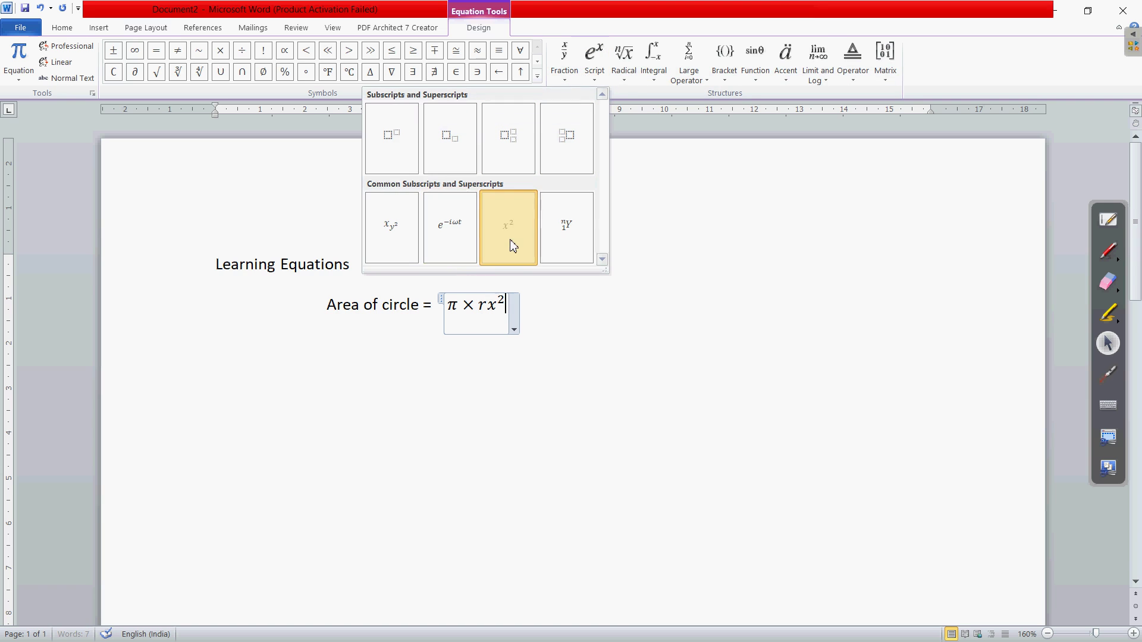
- Replace the x base of the inserted superscript with r so that it reads r²
double_click(500, 309)
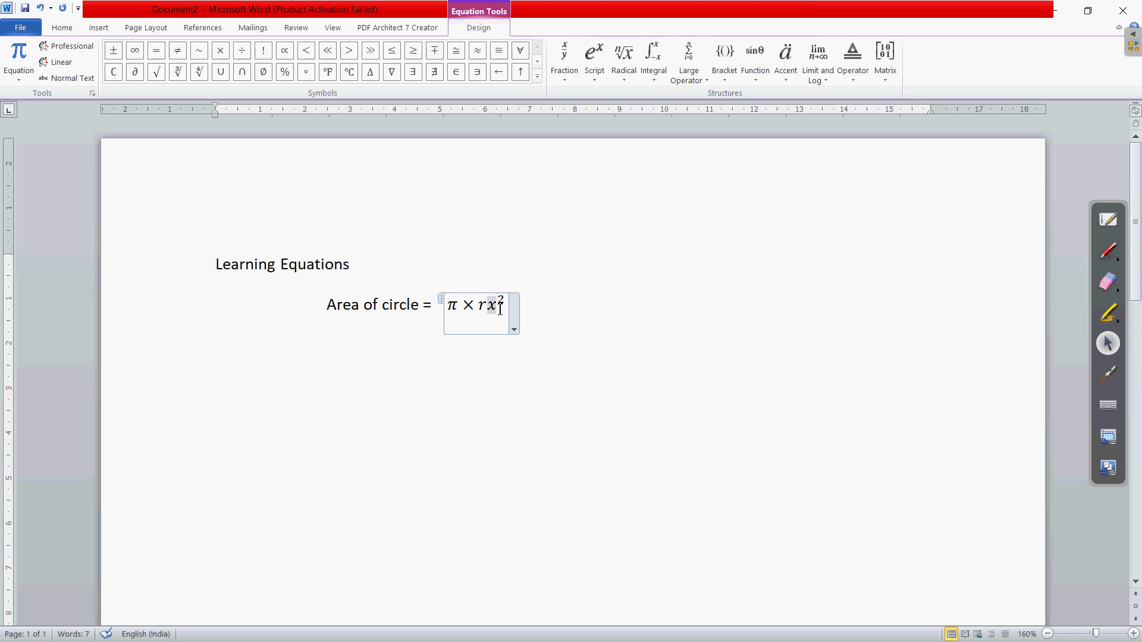
double_click(500, 309)
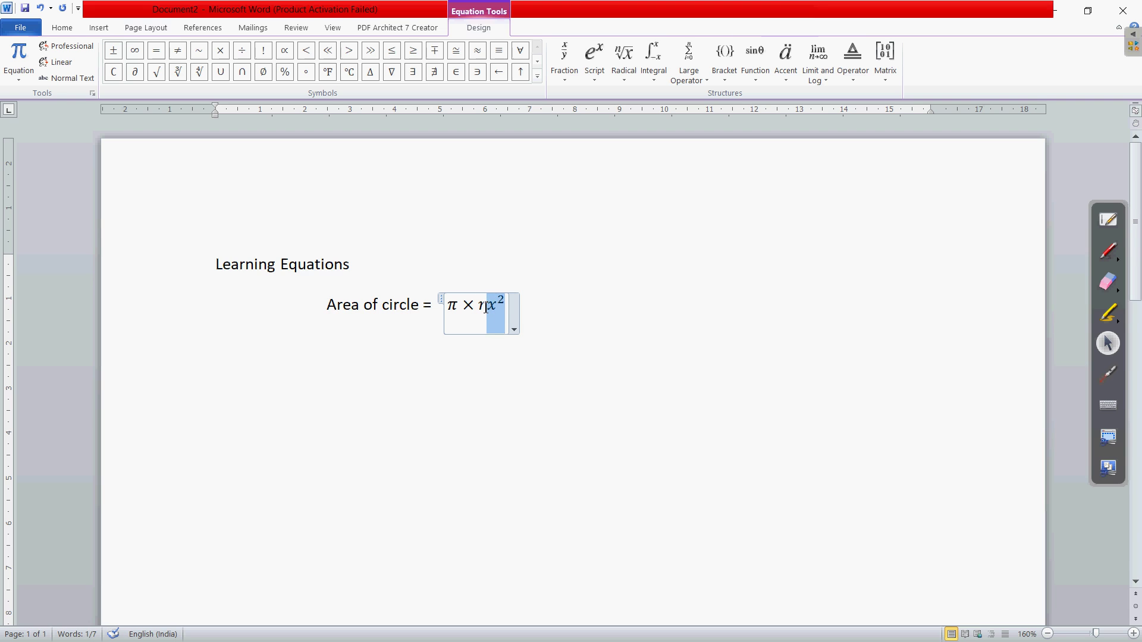
click(498, 310)
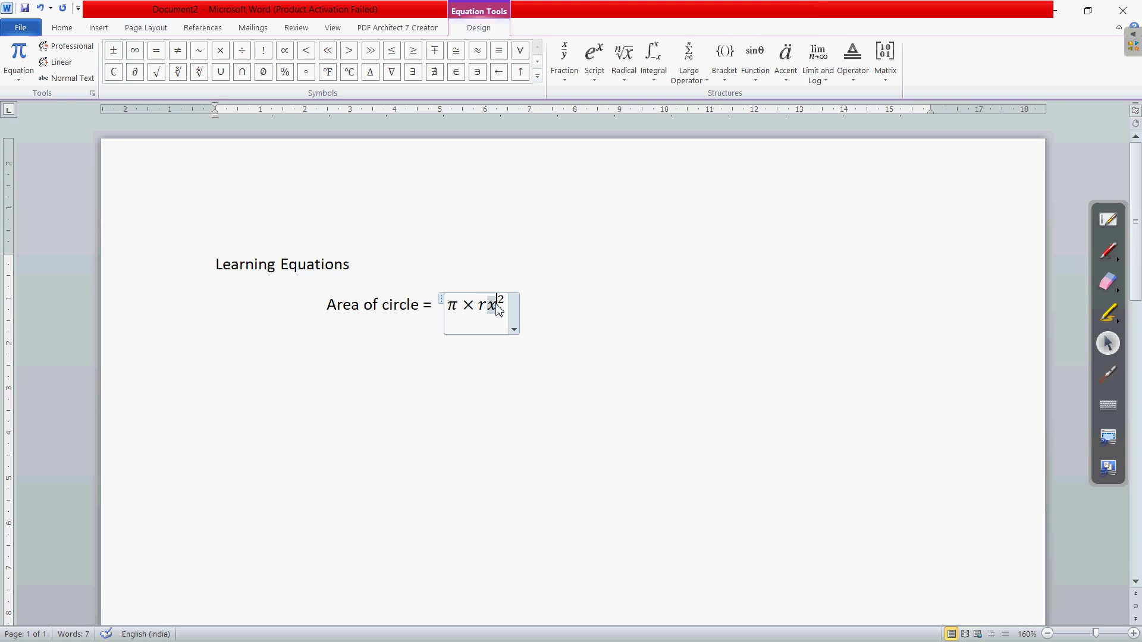
text(r)
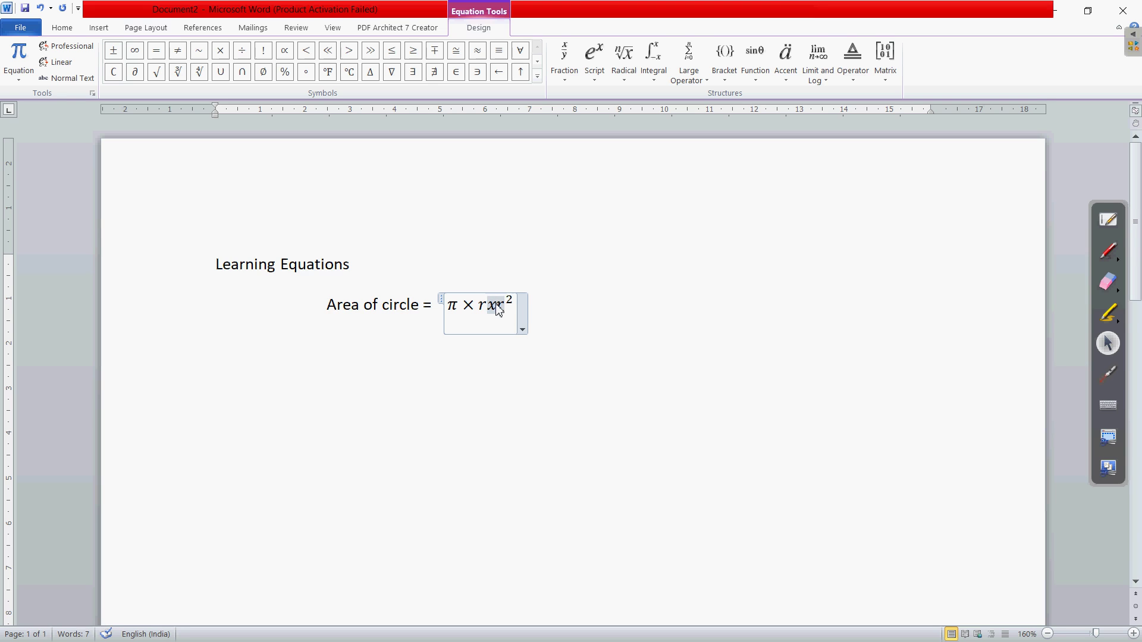
key(BackSpace)
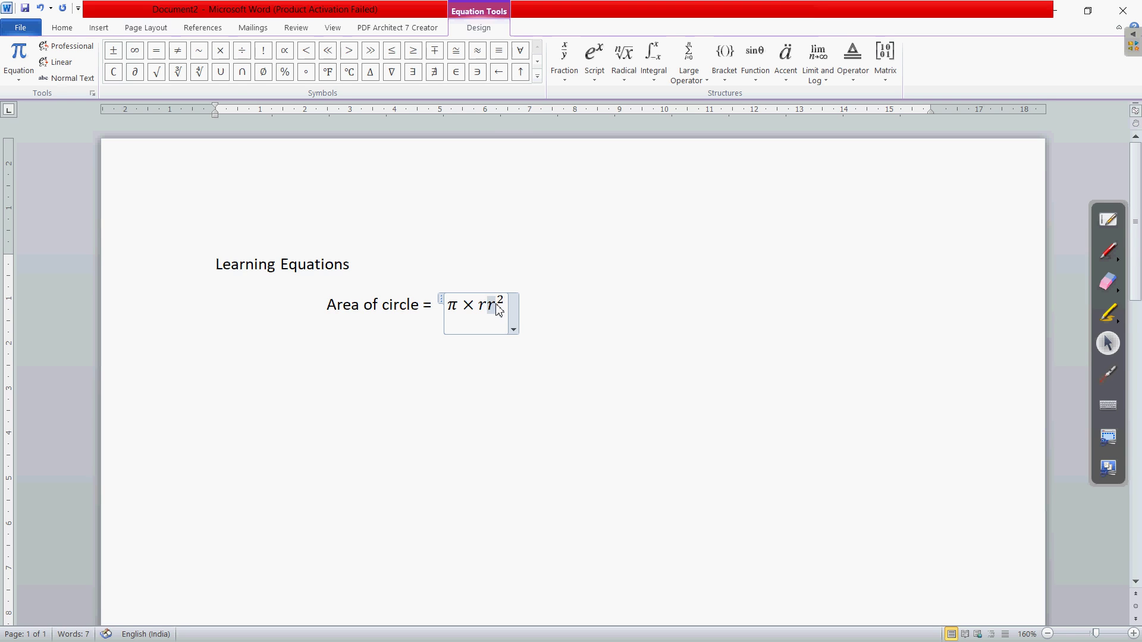
- Delete the extra r in front of r² so that the equation reads π × r², and leave the equation box
double_click(498, 310)
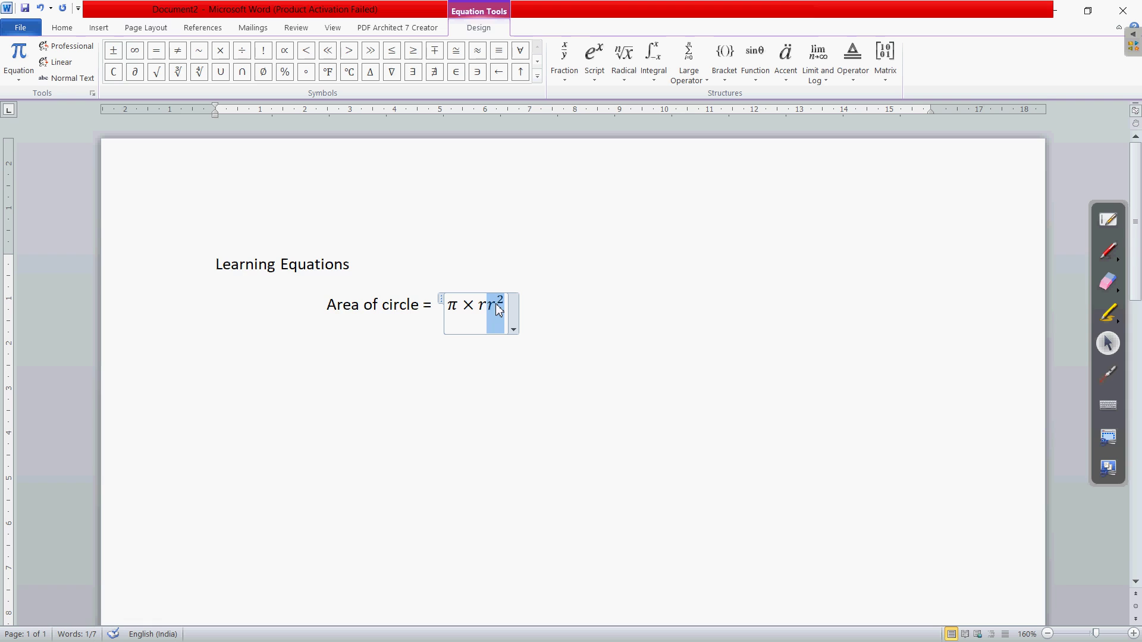
click(480, 307)
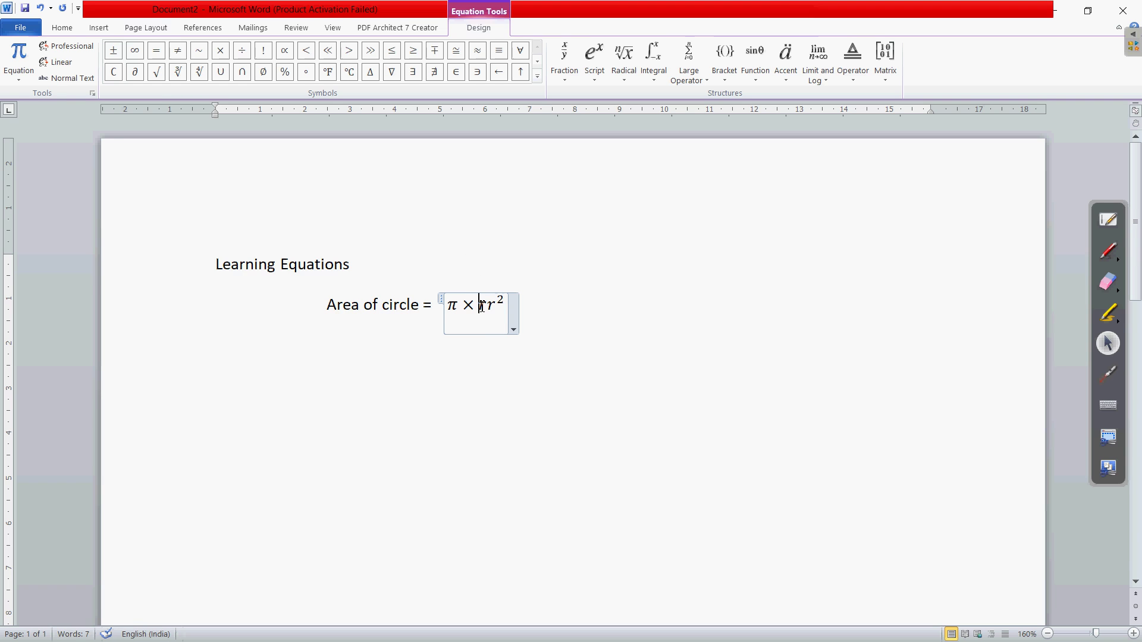
key(Delete)
click(545, 371)
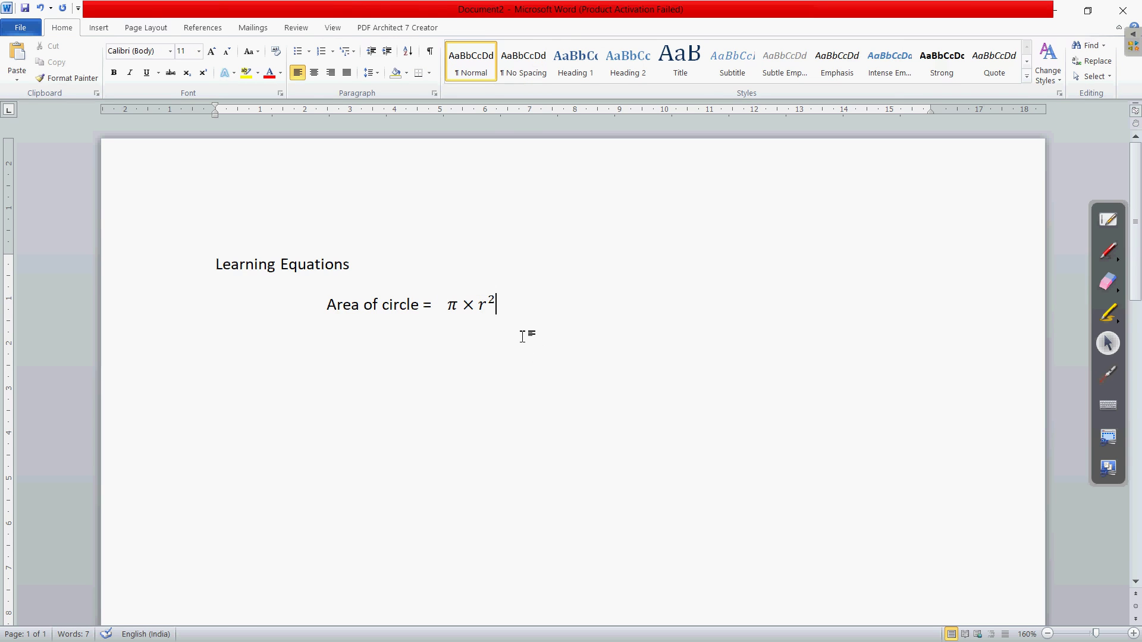
click(458, 305)
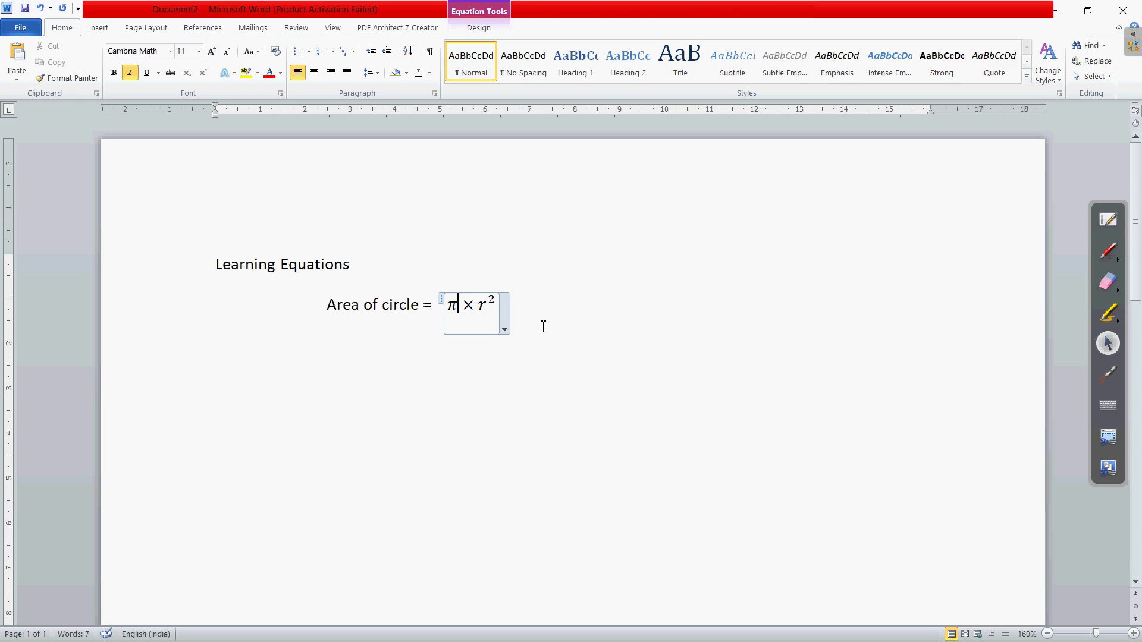
click(564, 345)
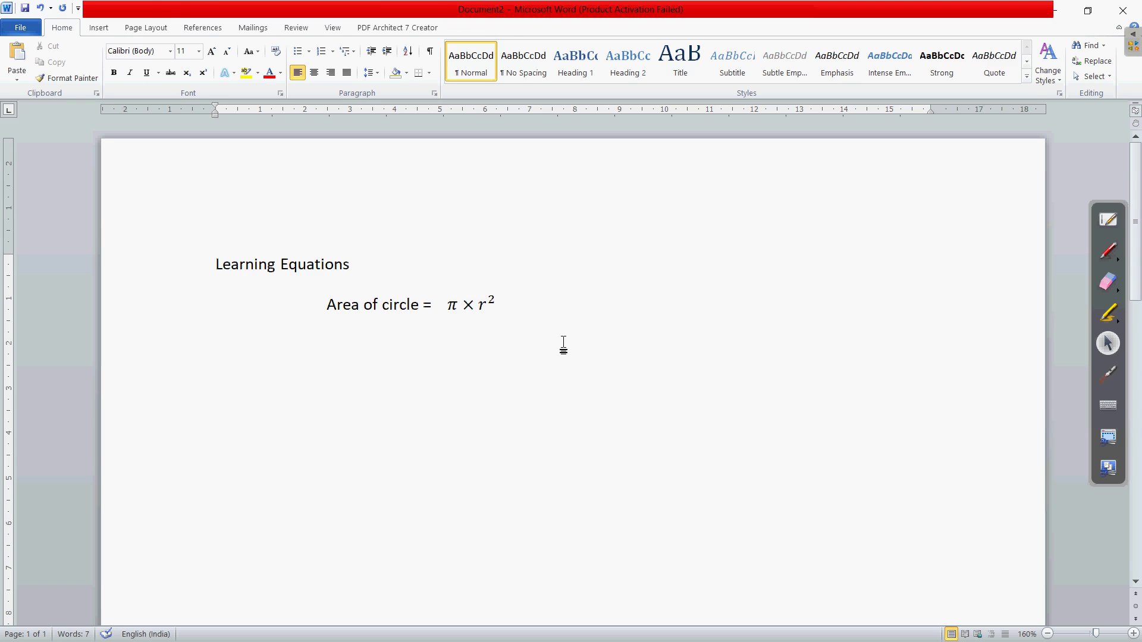
- Insert the built-in Pythagorean Theorem equation on a new line beneath the area of circle equation
key(Return)
click(99, 31)
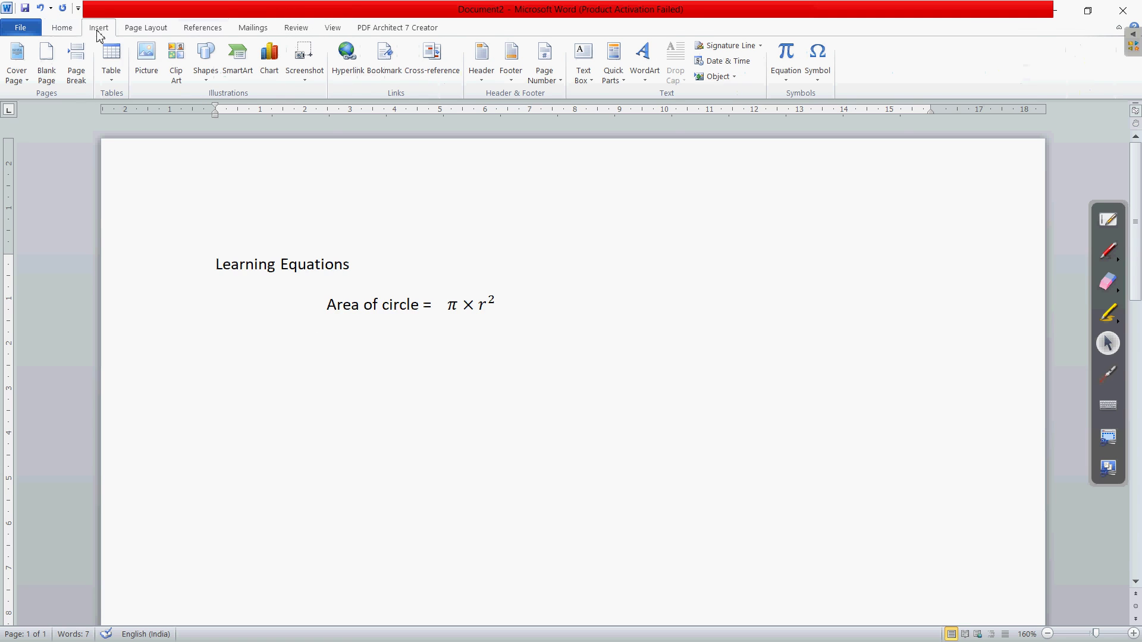
click(787, 79)
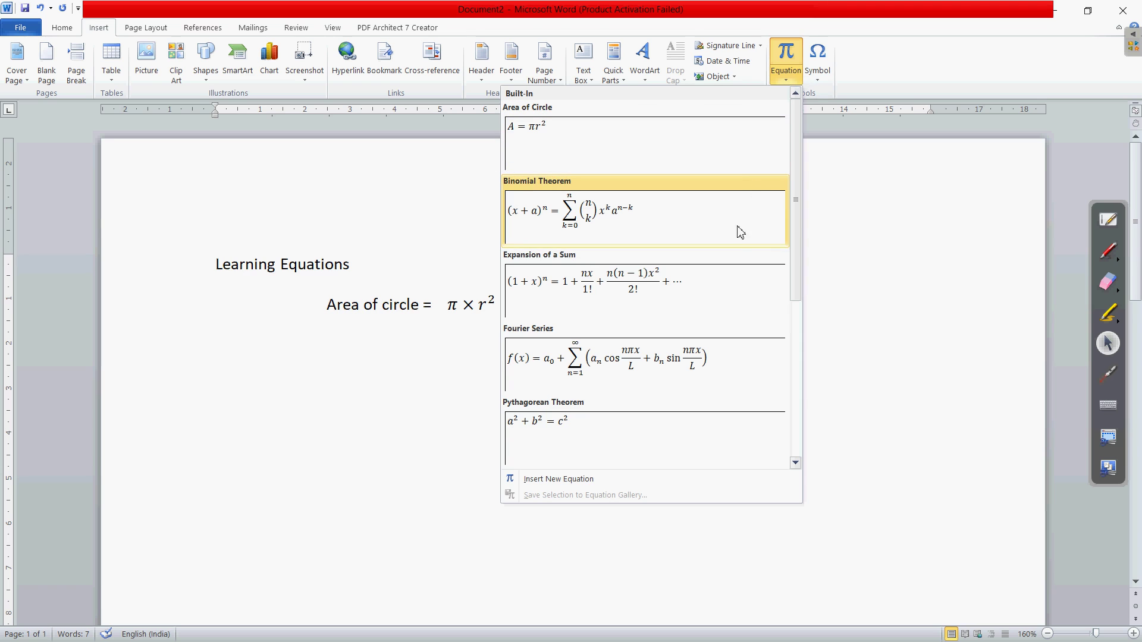
click(672, 433)
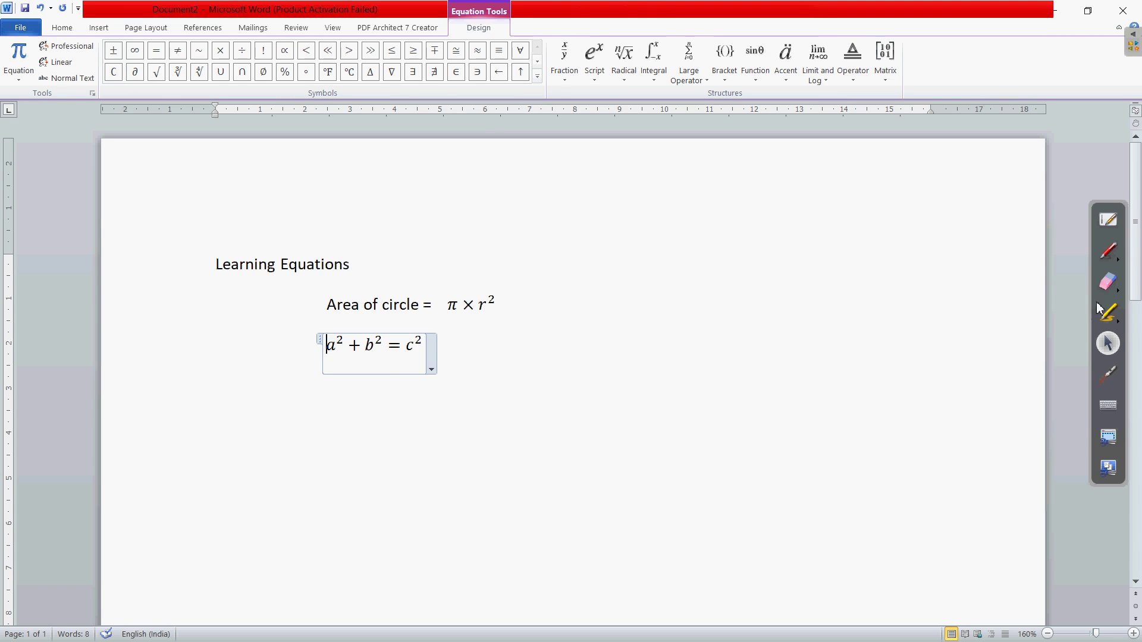
- Draw a right triangle with the red annotation pen in the empty page area beside the equations
click(1109, 255)
drag(744, 297, 742, 425)
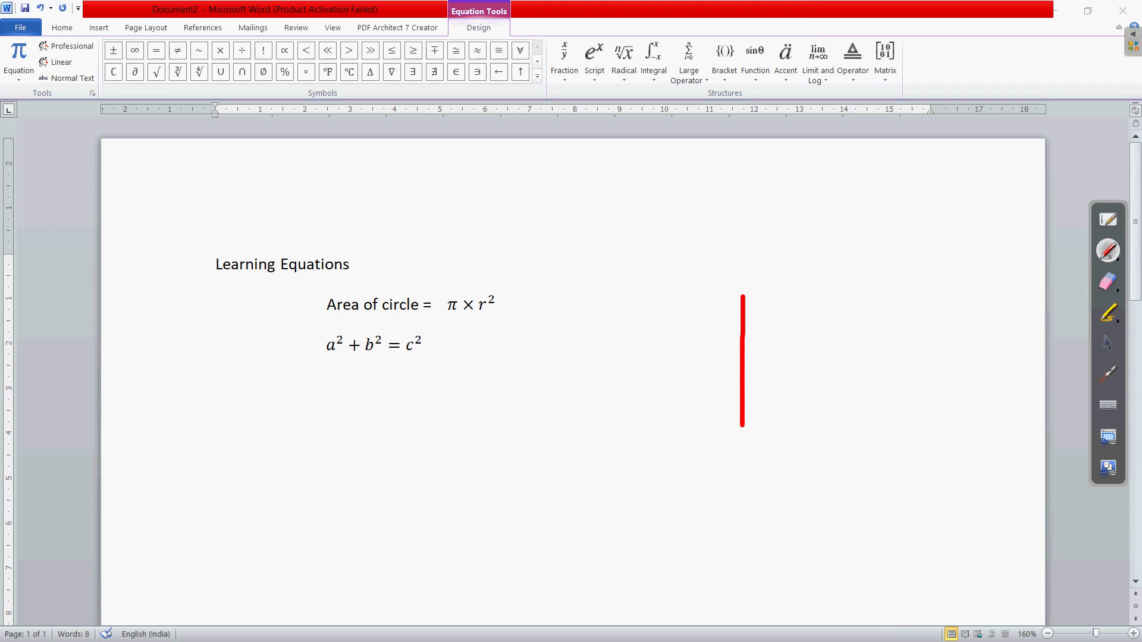
drag(743, 297, 882, 437)
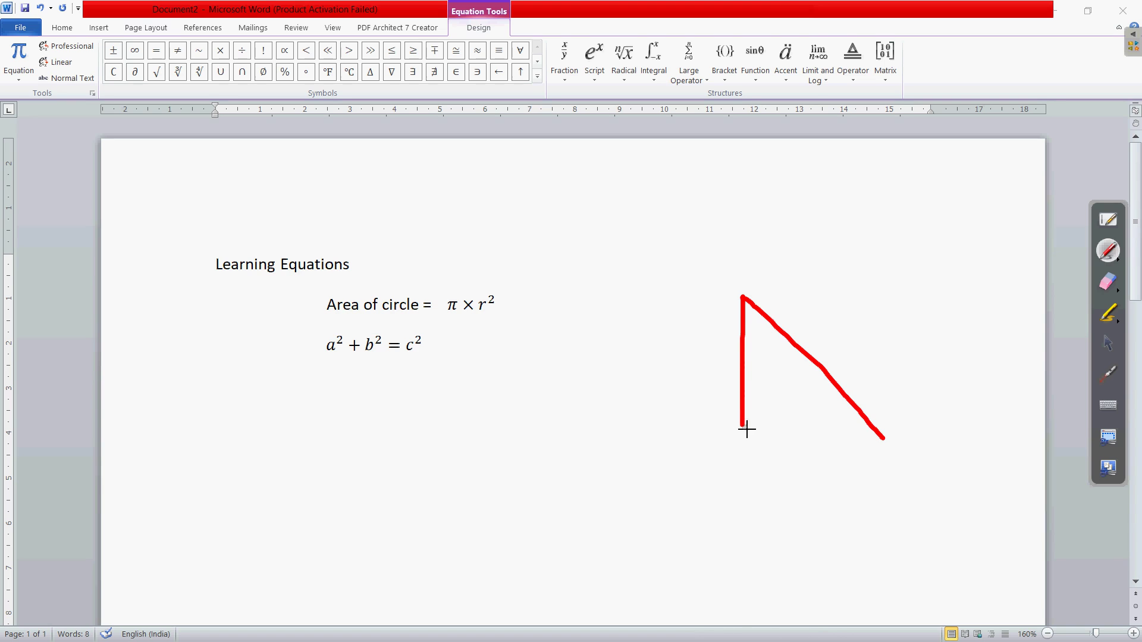
drag(744, 426, 865, 439)
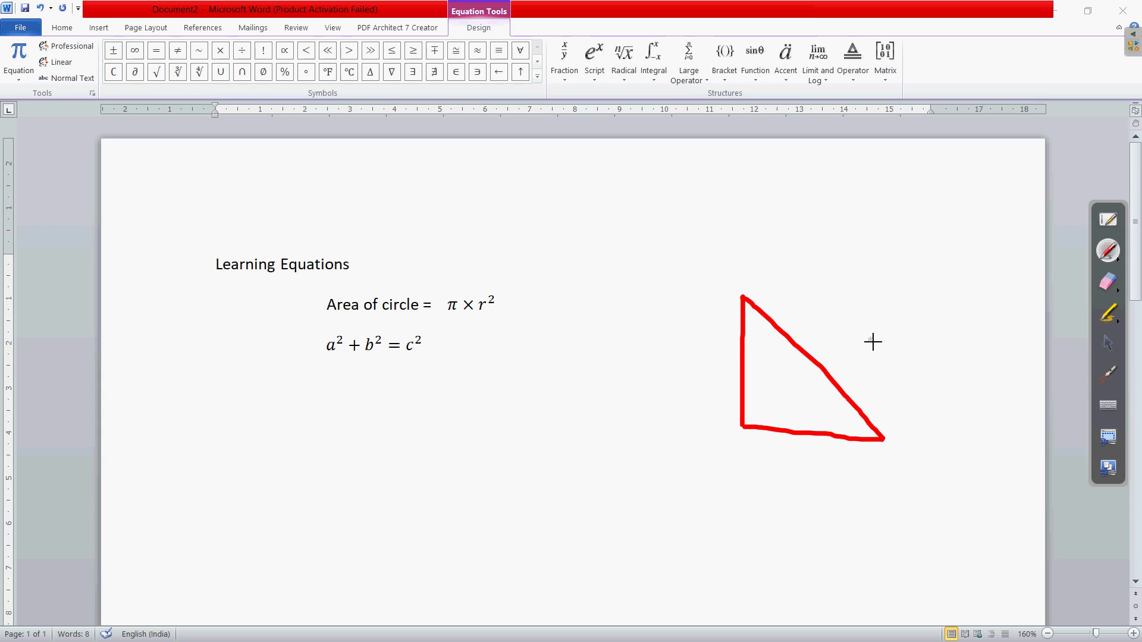
- Label the triangle's vertical side a, its base b and its hypotenuse c, erasing the exponent 2 written on the c
drag(856, 347, 867, 369)
mouse_move(880, 317)
mouse_down()
mouse_move(884, 333)
mouse_move(907, 334)
mouse_up()
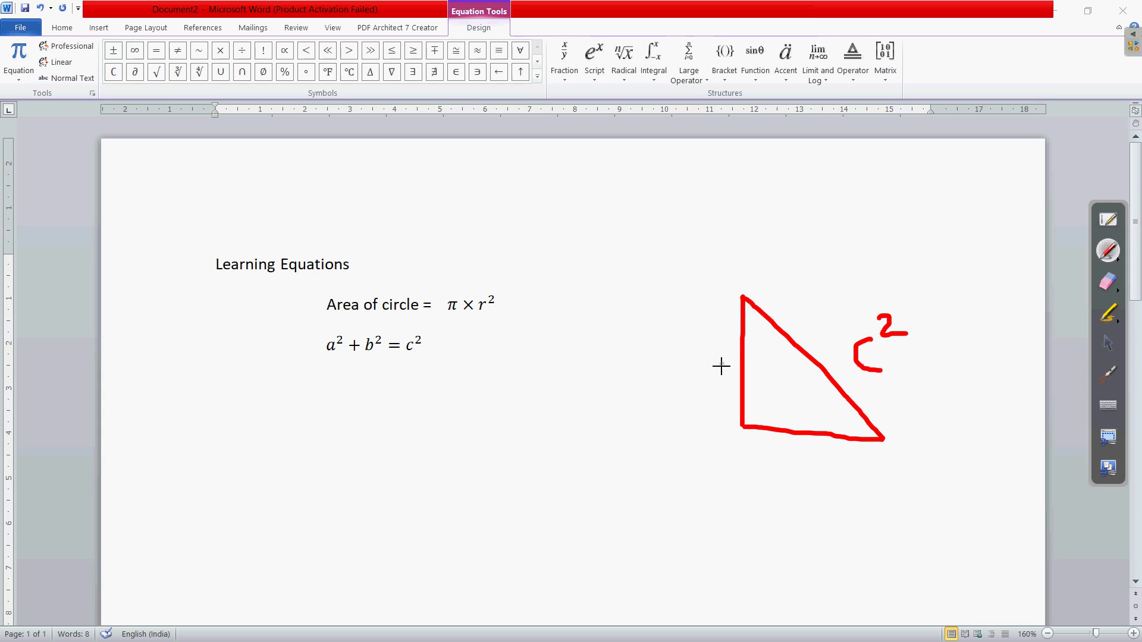
mouse_move(706, 357)
mouse_down()
mouse_move(700, 381)
mouse_move(710, 359)
mouse_move(730, 375)
mouse_up()
mouse_move(804, 450)
mouse_down()
mouse_move(800, 468)
mouse_move(804, 437)
mouse_up()
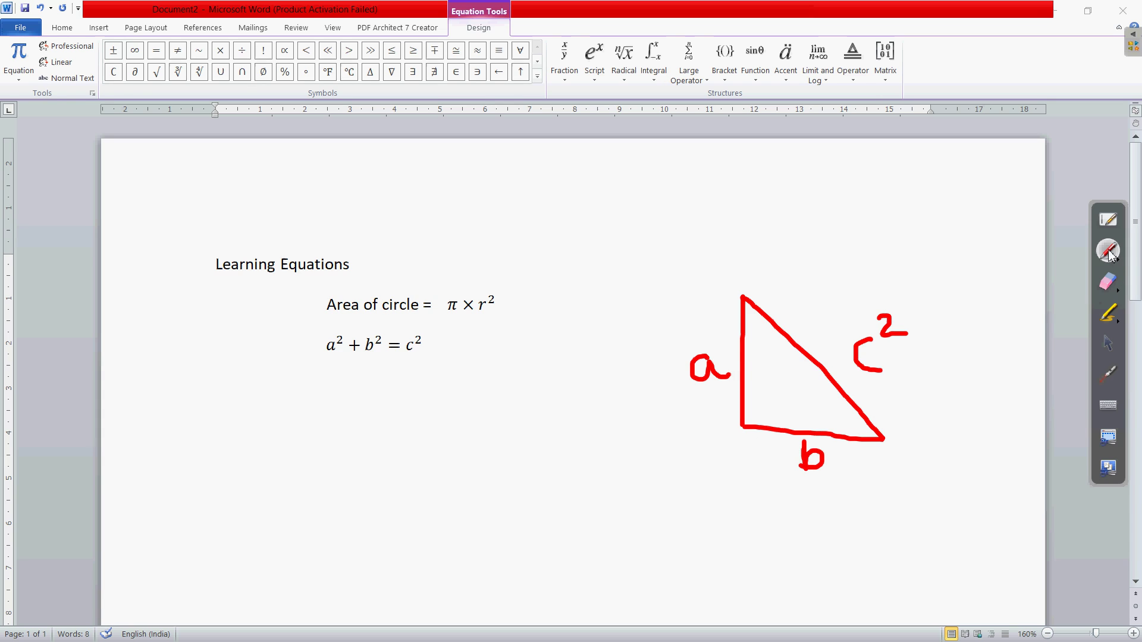
click(1109, 282)
drag(948, 306, 908, 312)
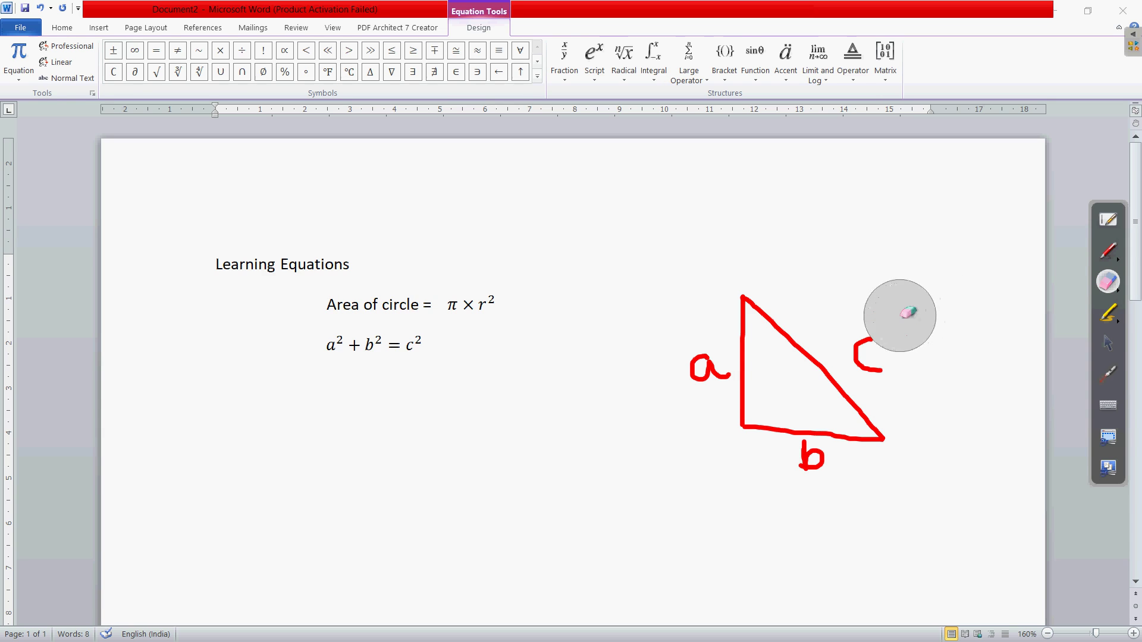
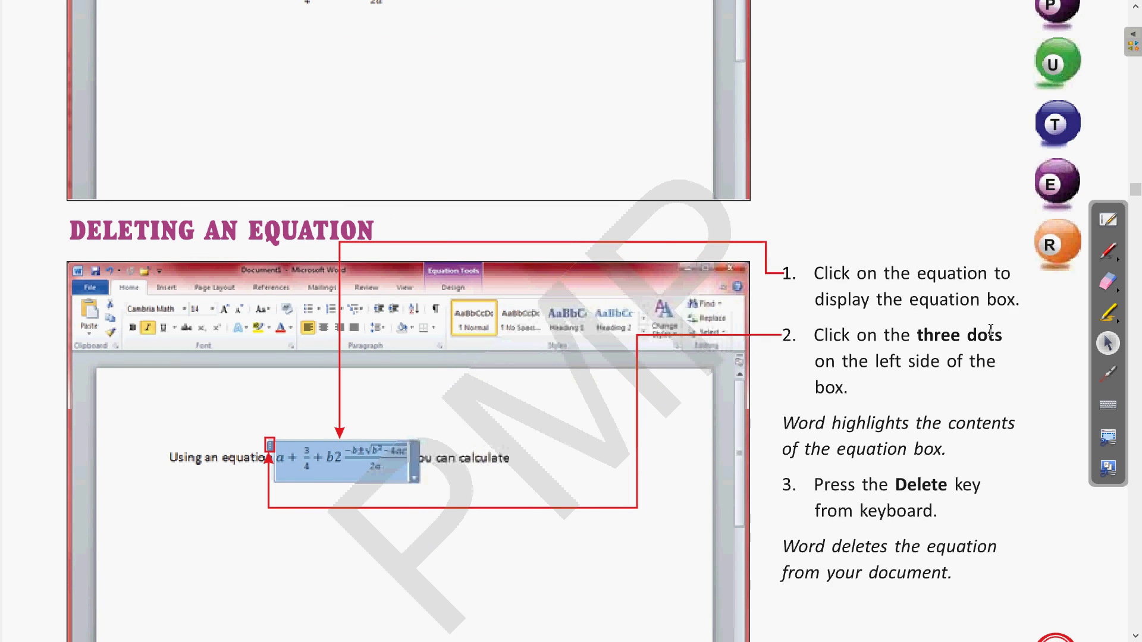
- Circle the equation box's three-dot handle in red in the figure of the textbook's Deleting an Equation section
scroll(991, 330, down, 2)
click(1107, 374)
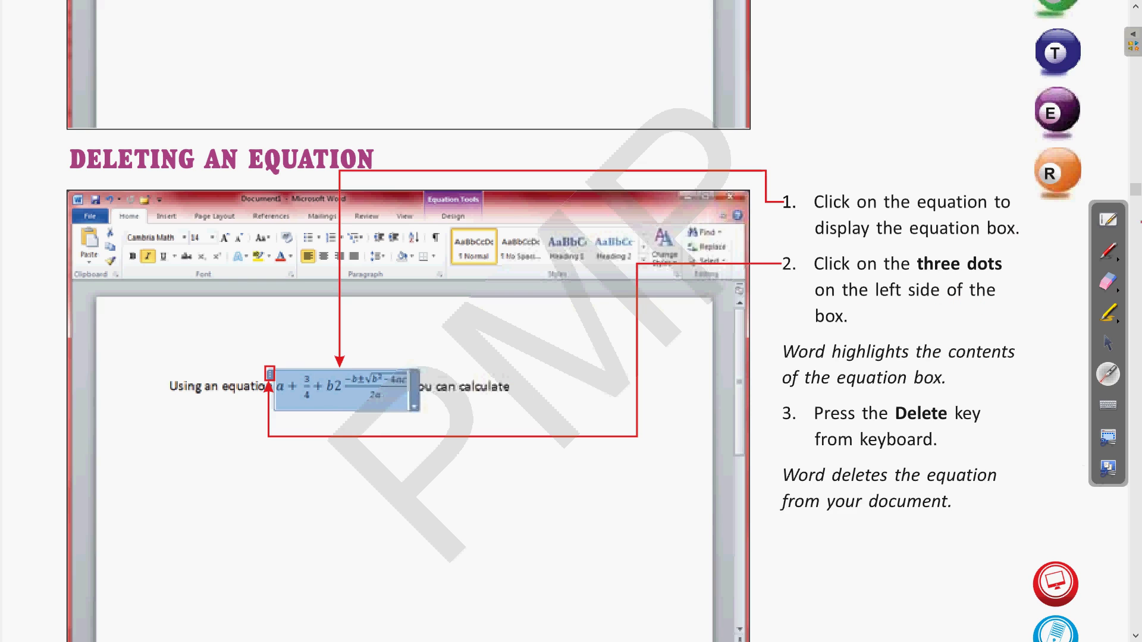
click(1108, 251)
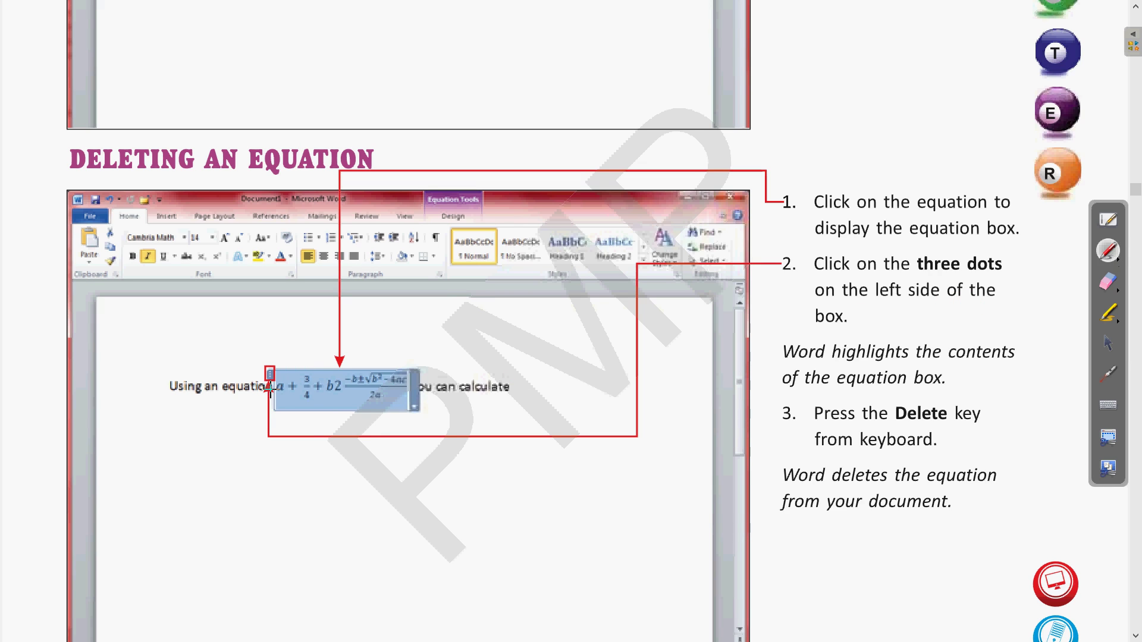
drag(281, 354, 252, 377)
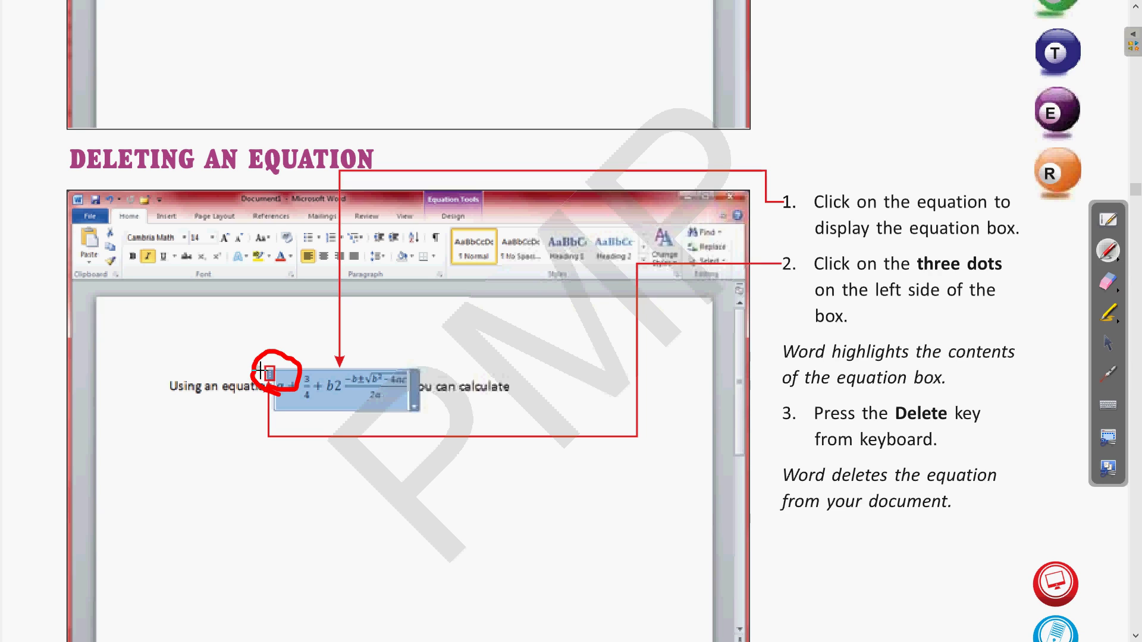
drag(261, 370, 297, 357)
- Erase the red circle from the textbook figure and change to the laser pointer for the deletion steps
click(1108, 282)
mouse_move(327, 391)
mouse_down()
mouse_move(311, 351)
mouse_move(316, 379)
mouse_up()
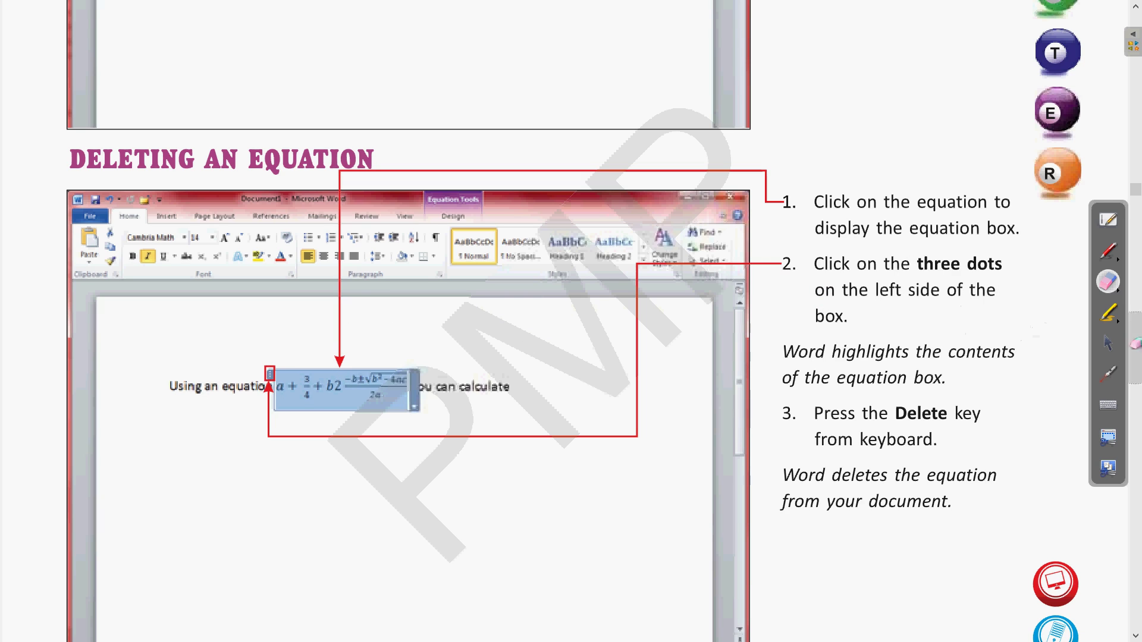
click(1109, 381)
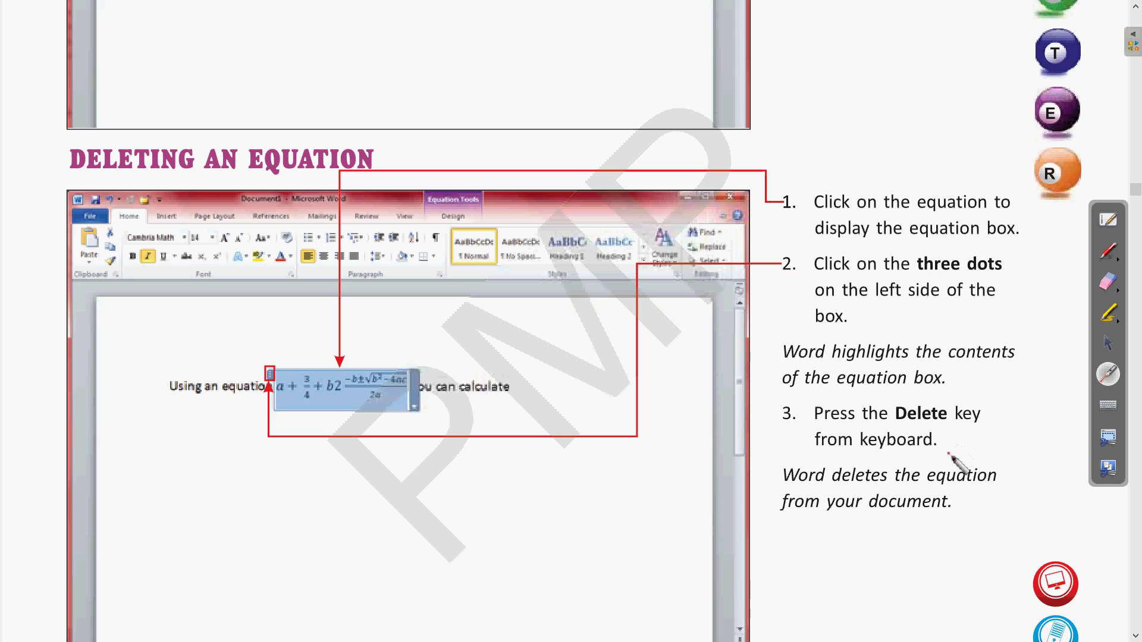
- Switch back to Document2 in Word and replace the laser pointer with the normal selection pointer
key(alt+Tab)
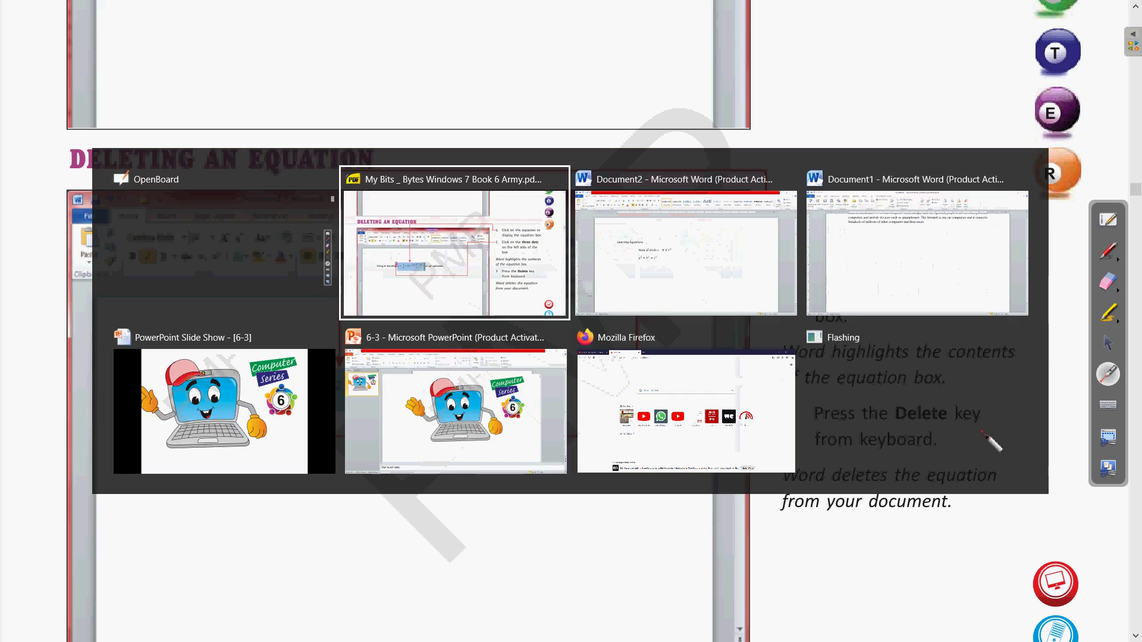
key(alt+Tab)
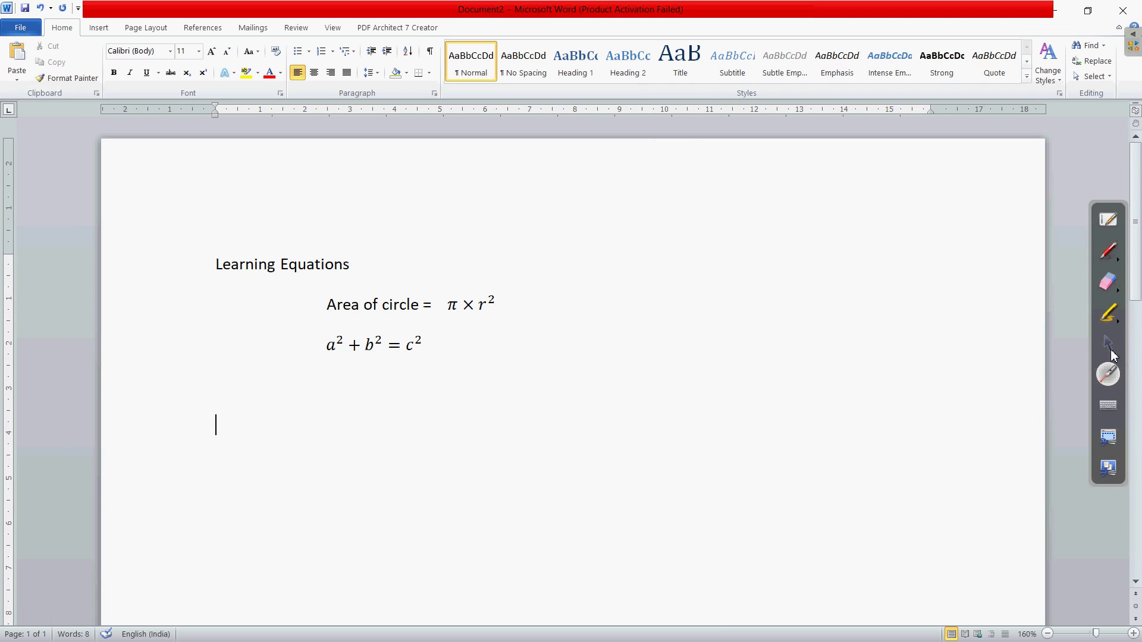
click(1110, 348)
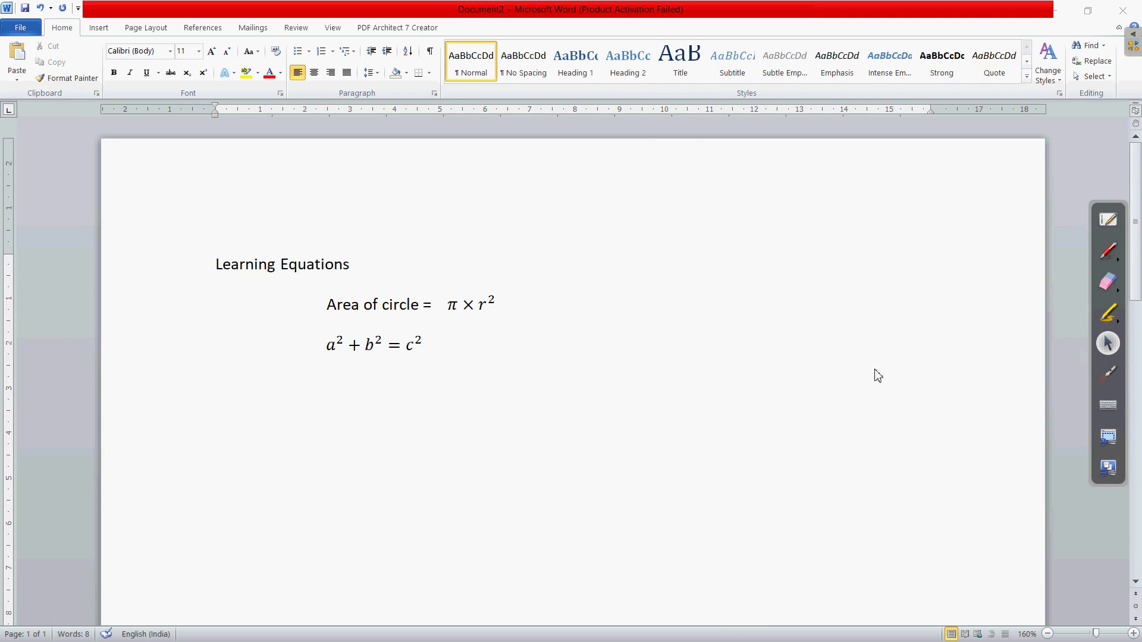
- Display the equation box of the a² + b² = c² equation and point it out with the laser pointer
double_click(341, 348)
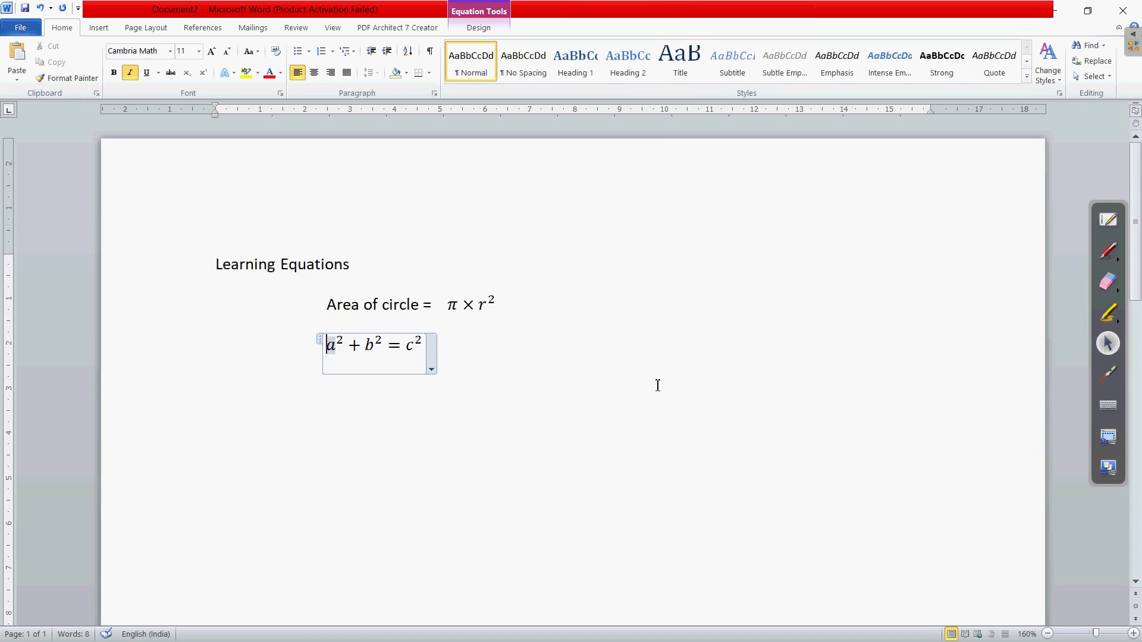
click(1108, 374)
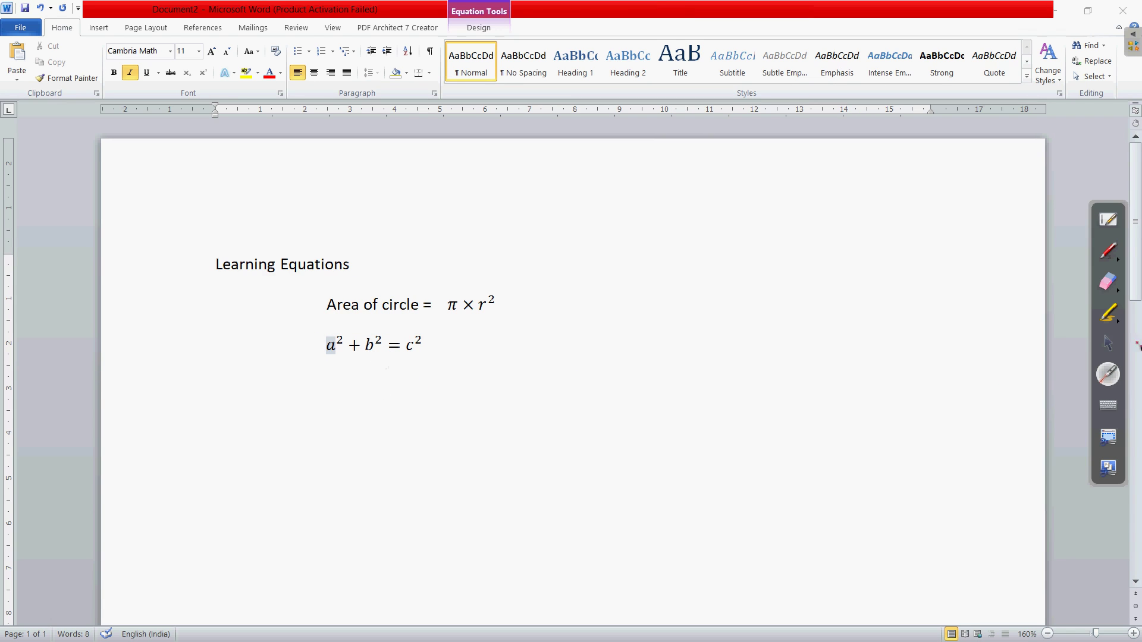
click(1109, 348)
- Select the whole a² + b² = c² equation by its three-dot handle and delete it from the document
click(329, 337)
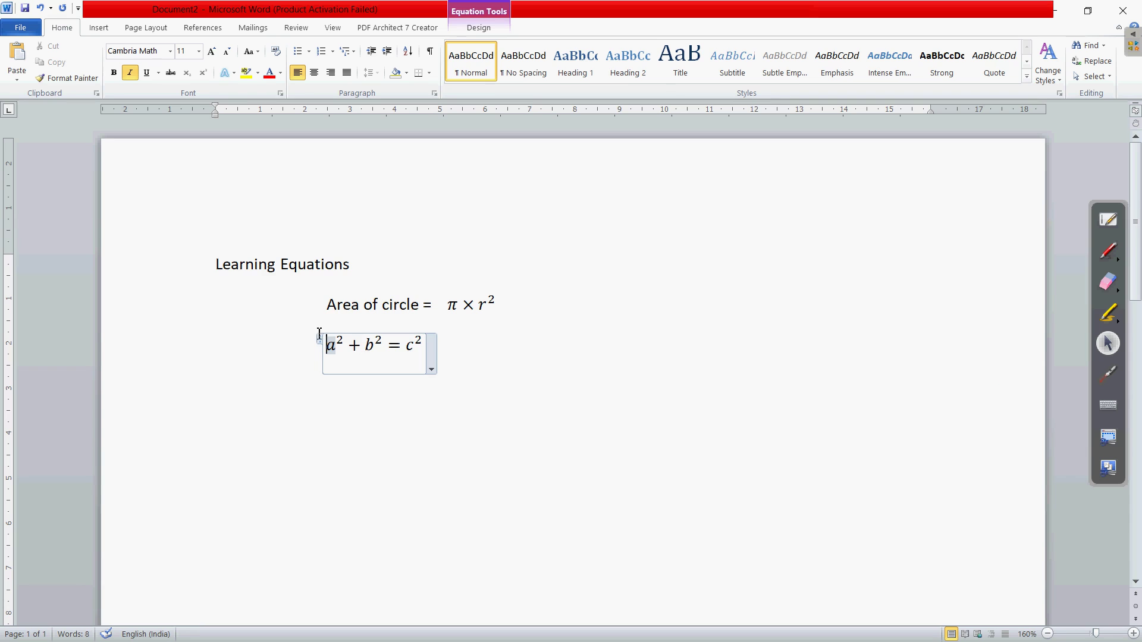
click(320, 346)
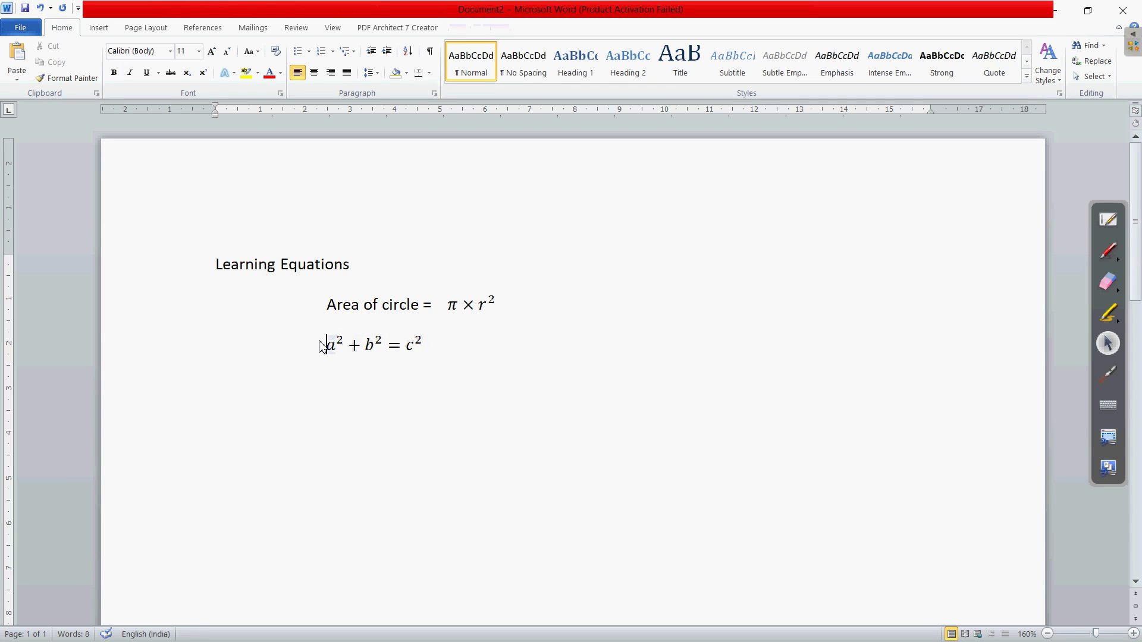
drag(320, 346, 329, 345)
click(322, 345)
click(352, 349)
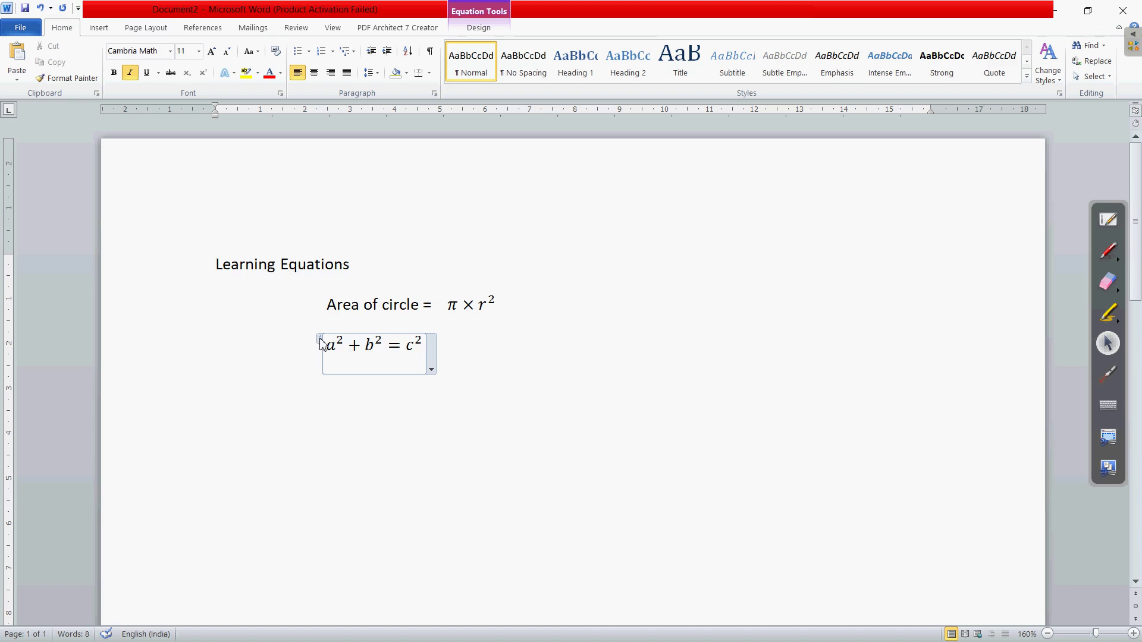
drag(320, 338, 320, 339)
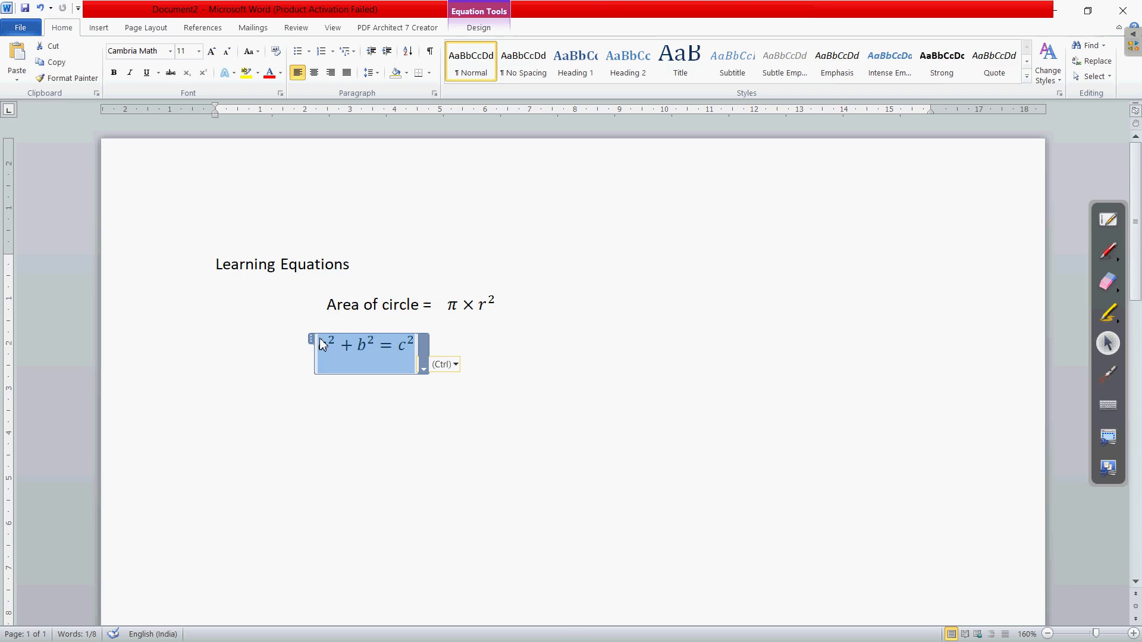
key(ctrl+z)
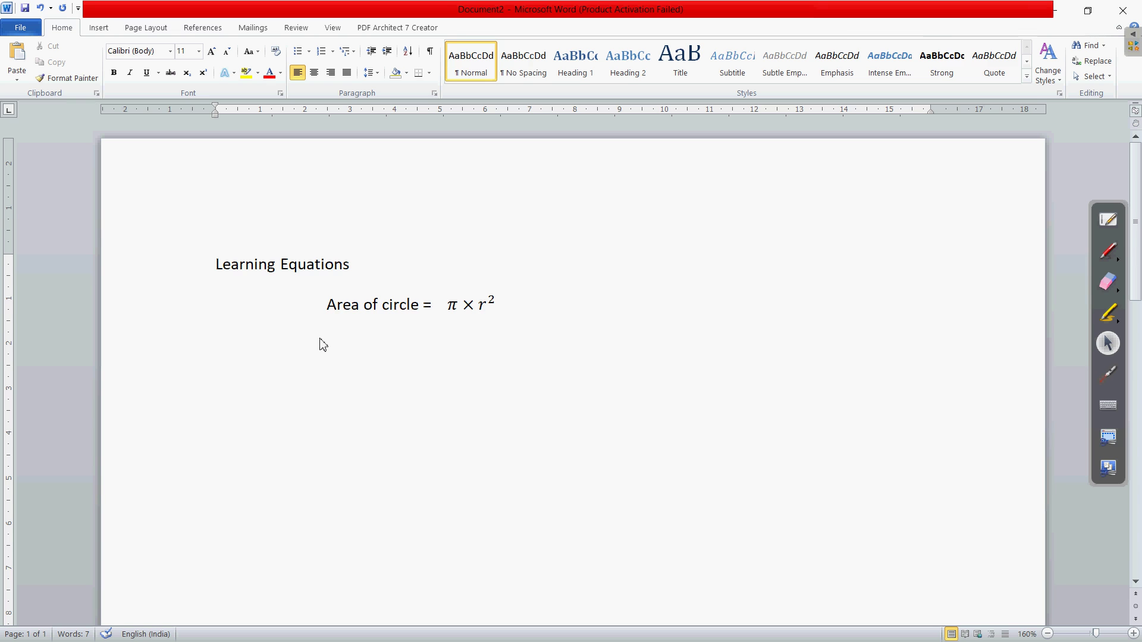
- Switch to the textbook and read through the Saving Your Equation section with the laser pointer
key(alt+Tab)
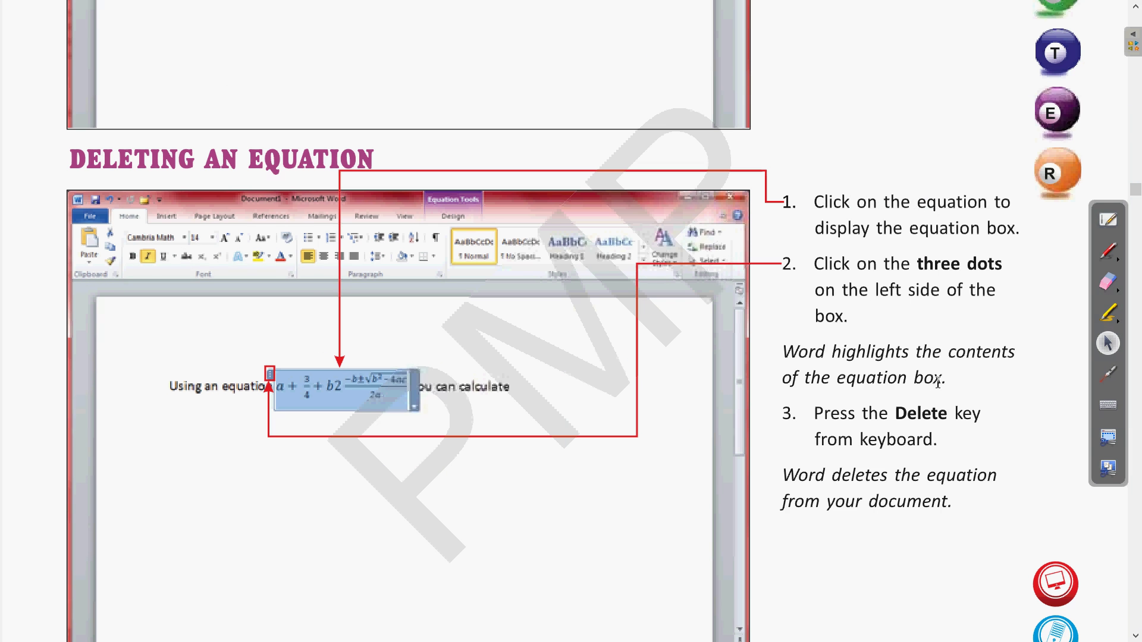
scroll(970, 379, down, 3)
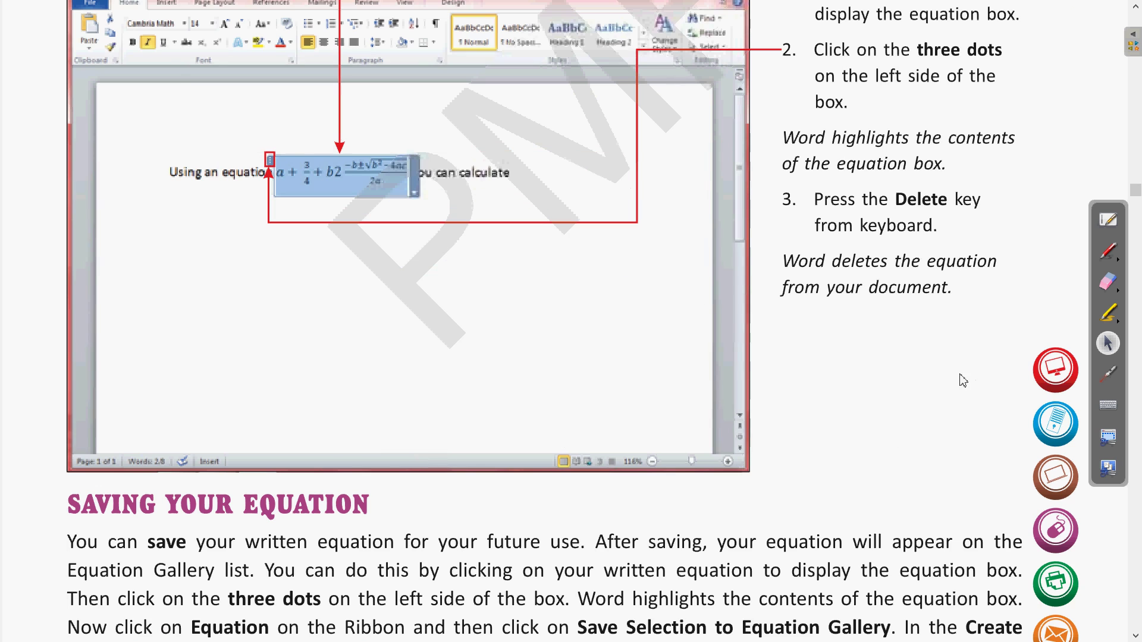
scroll(790, 421, down, 2)
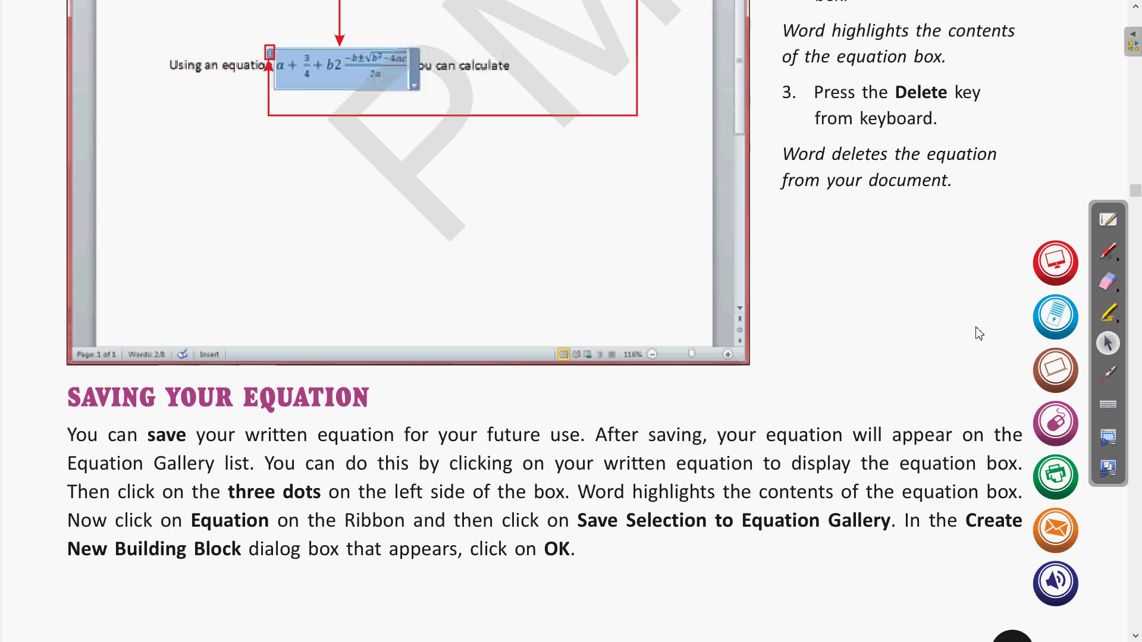
click(1110, 375)
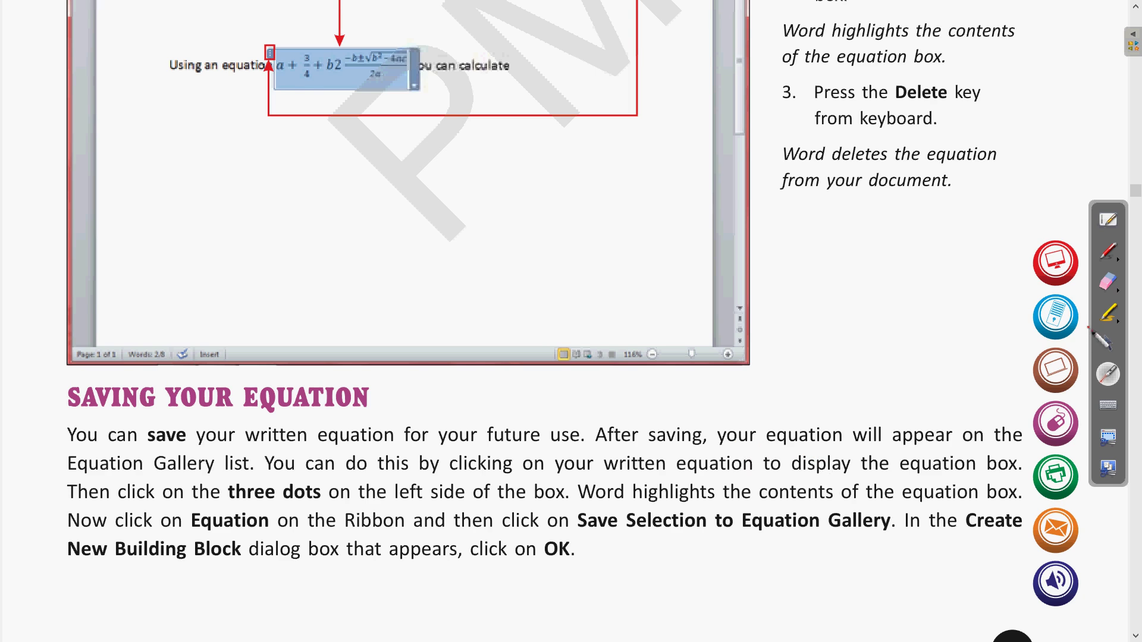
click(1108, 251)
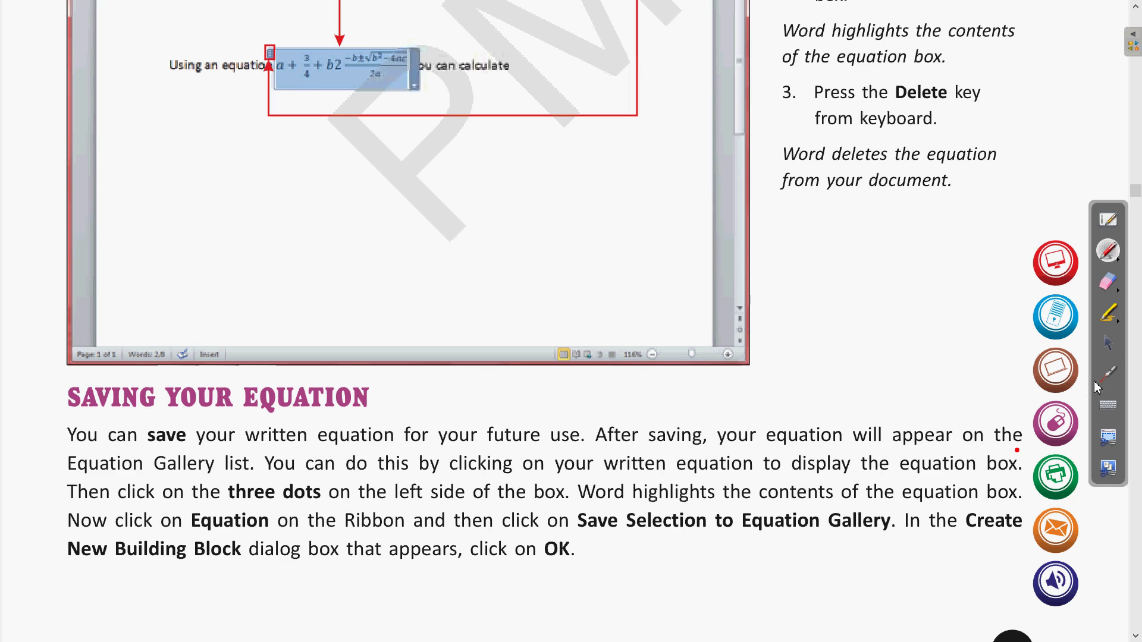
click(1108, 343)
scroll(851, 348, down, 3)
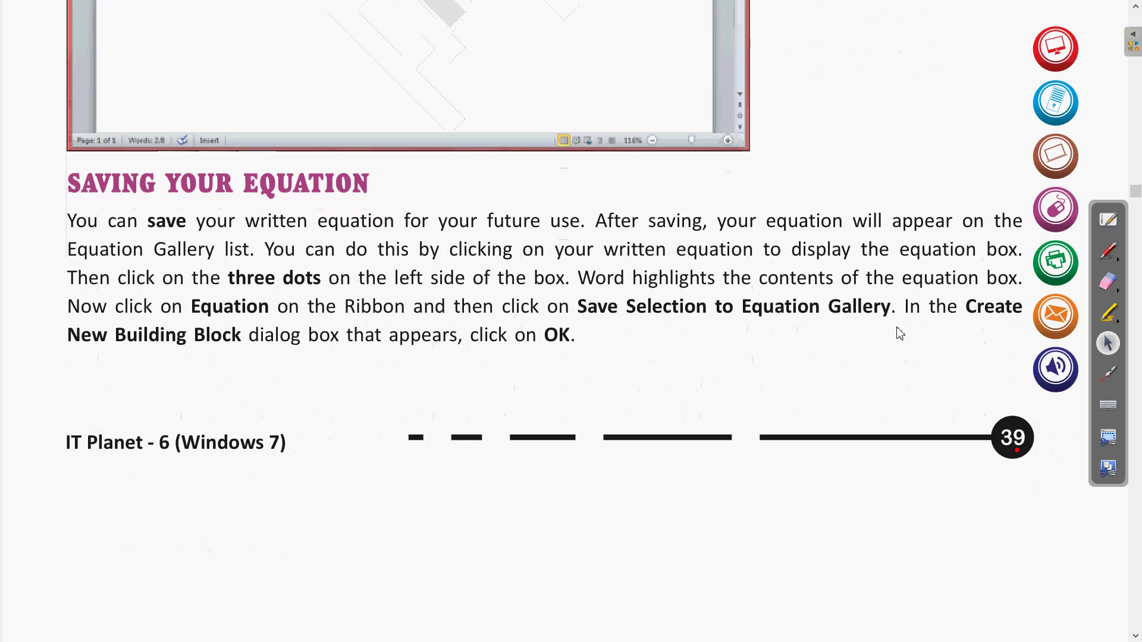
scroll(1023, 361, up, 2)
click(1110, 373)
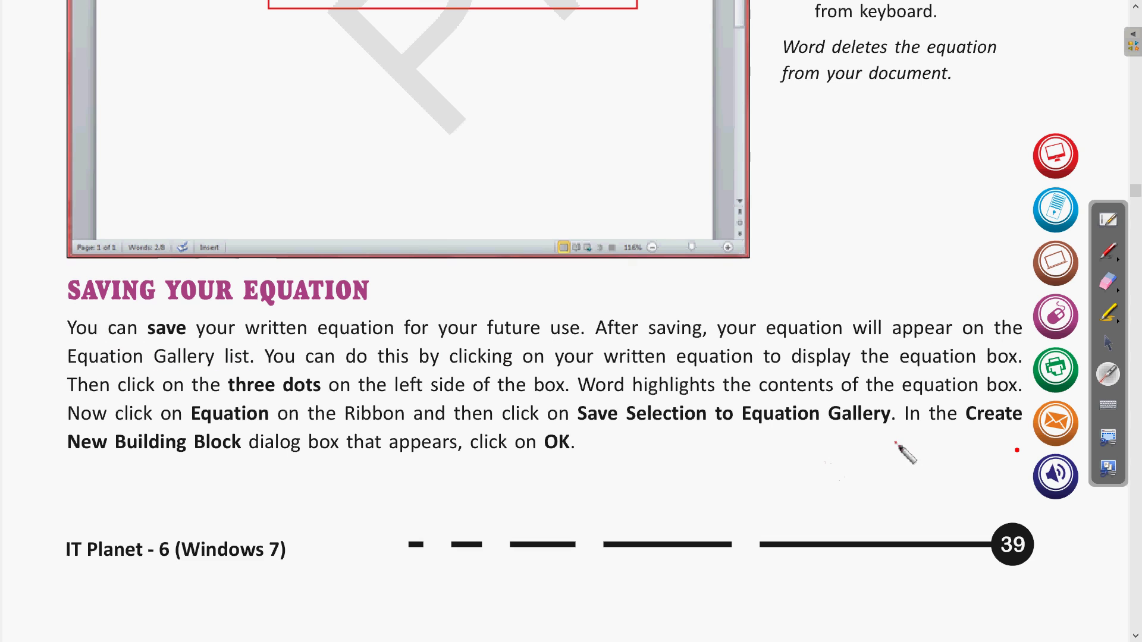
click(1108, 344)
- Go back to the textbook's Inserting an Equation section and point out the Equation Gallery figure with the laser pointer
scroll(733, 468, up, 10)
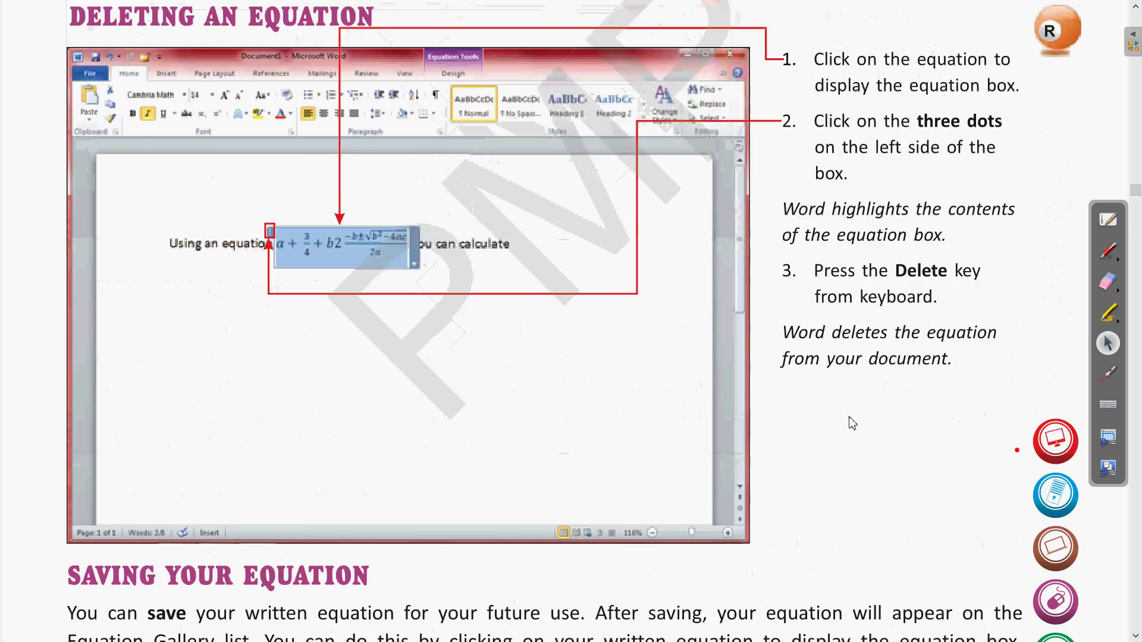
scroll(734, 464, up, 8)
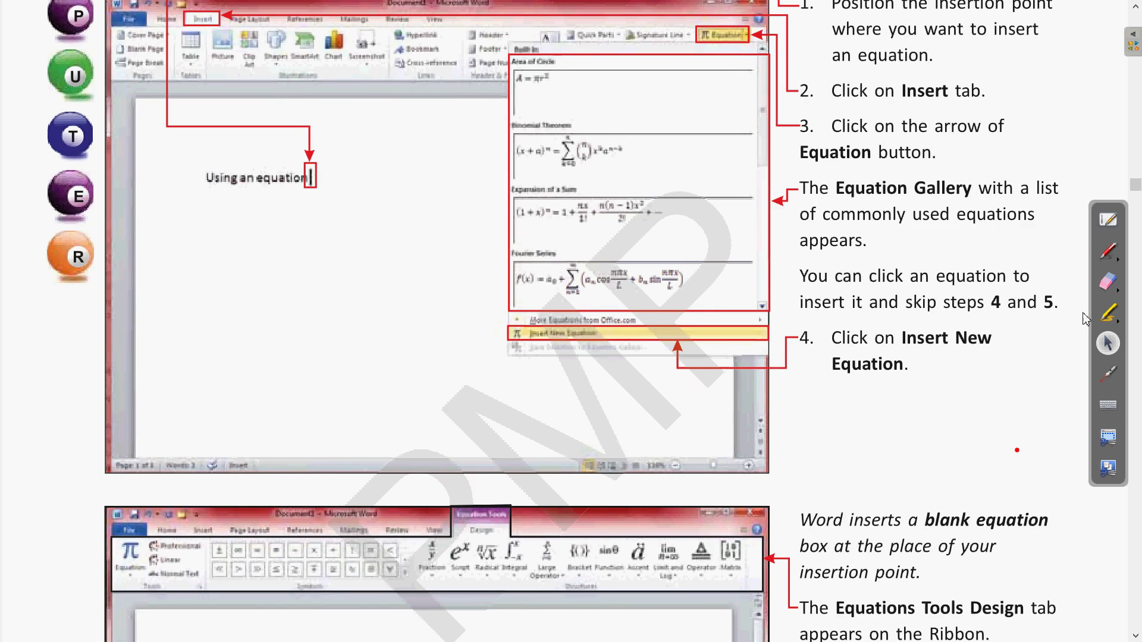
scroll(1127, 367, up, 1)
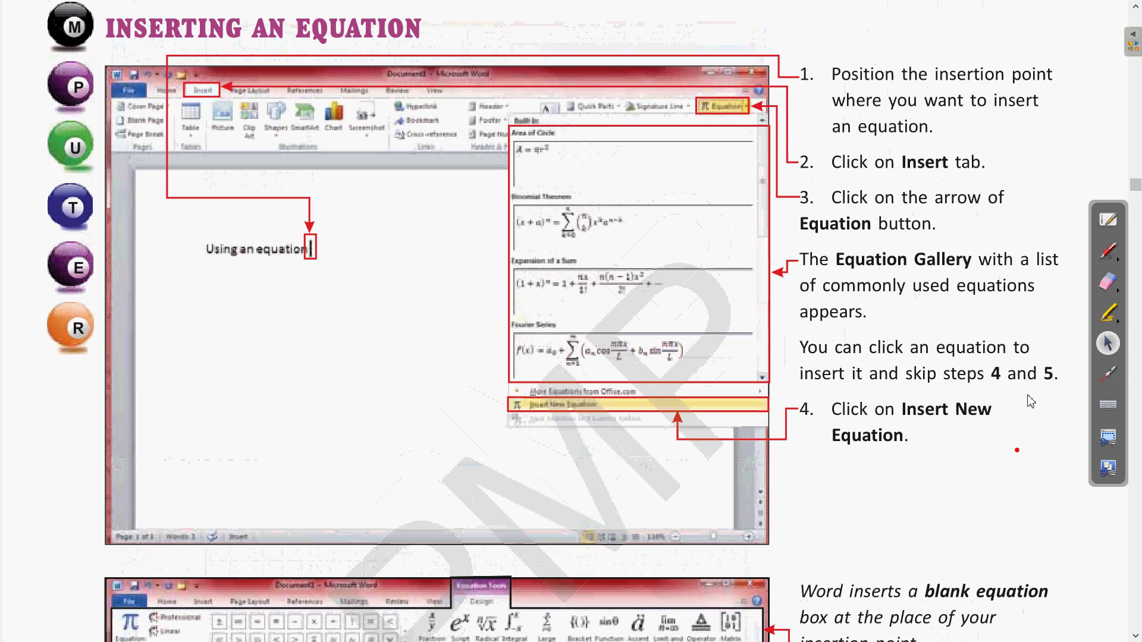
click(1109, 374)
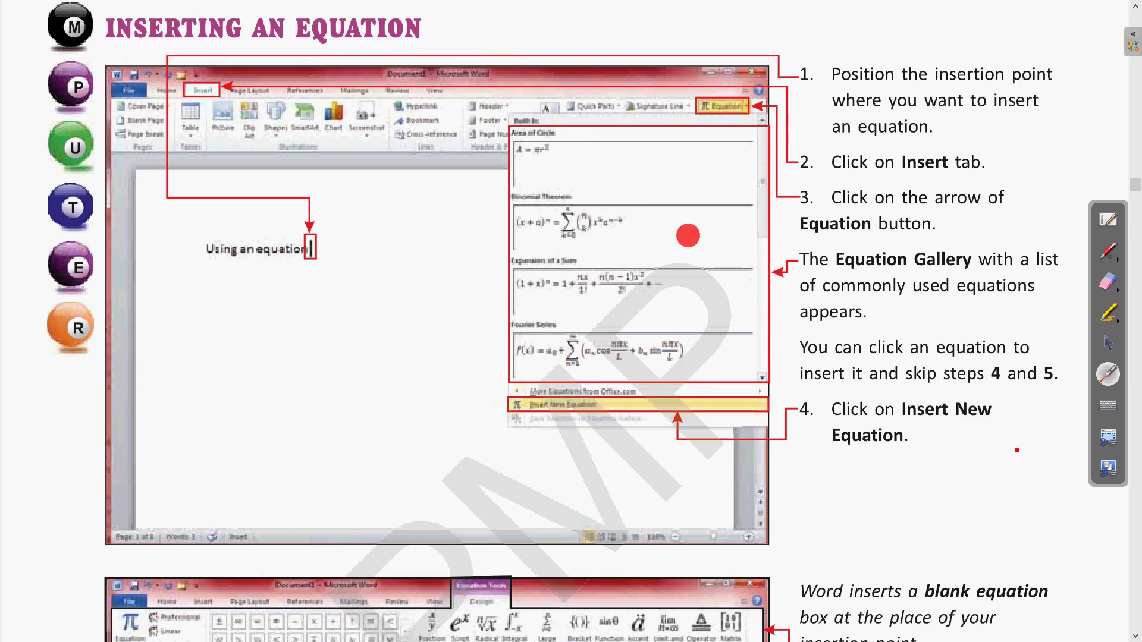
click(1109, 346)
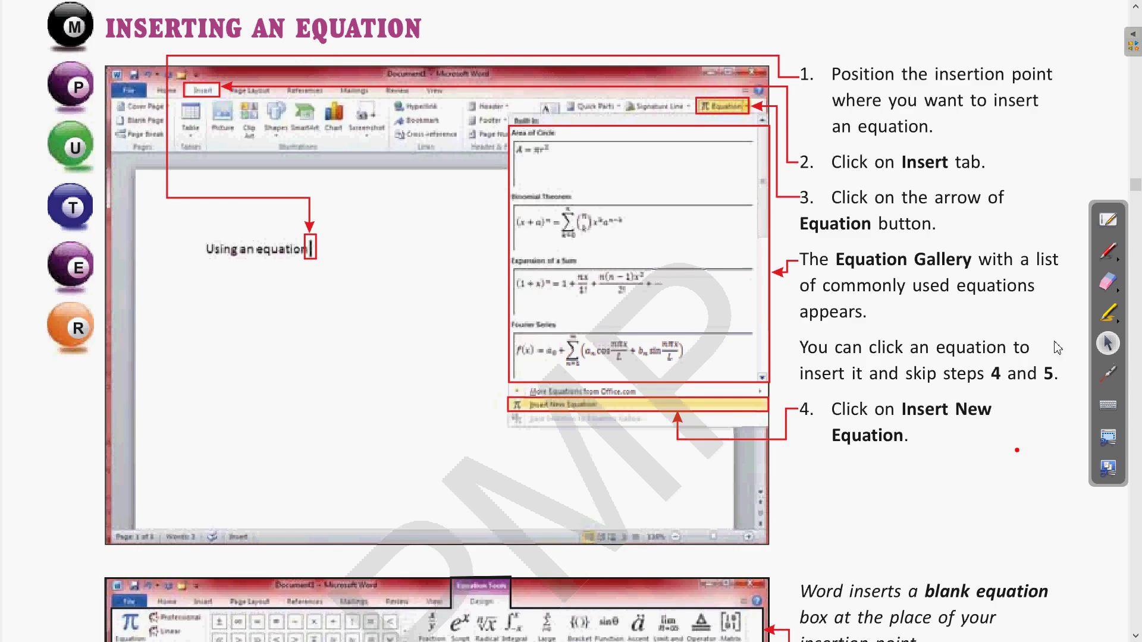
- In the Saving Your Equation section, underline in red "do this by clicking on your written equation to display the equation box"
scroll(1018, 411, down, 15)
scroll(1018, 410, down, 13)
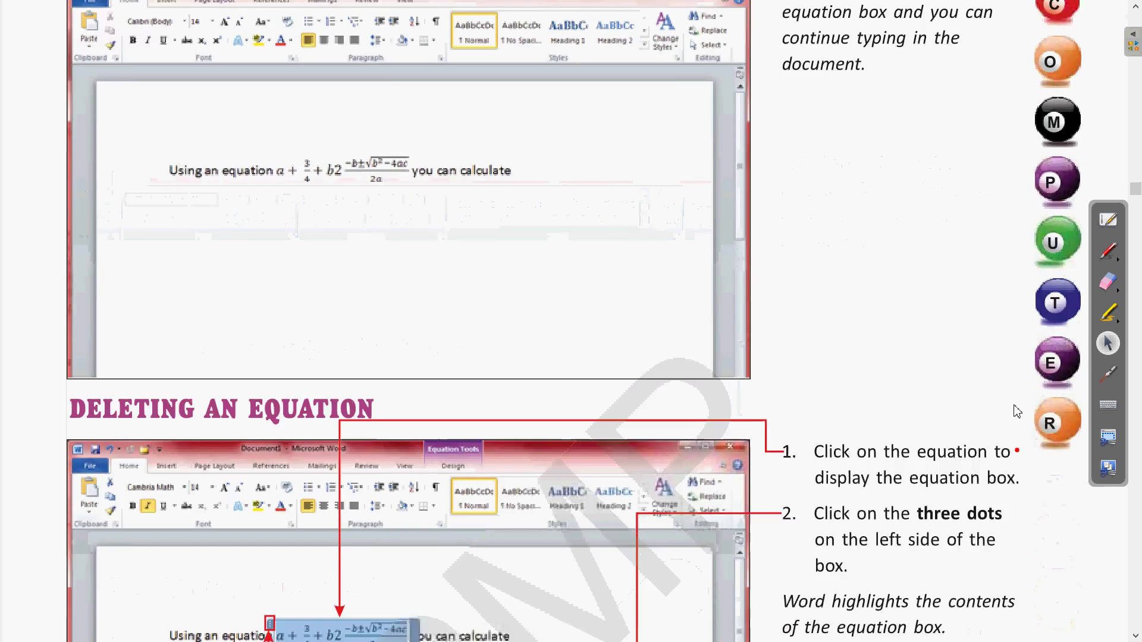
scroll(1016, 414, up, 1)
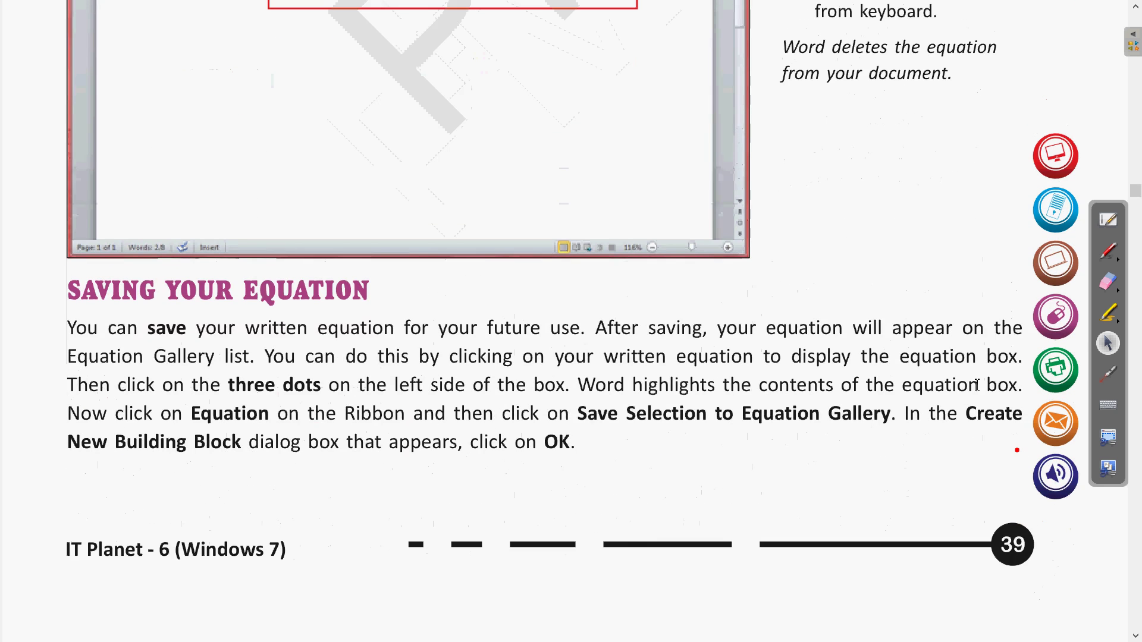
click(1108, 373)
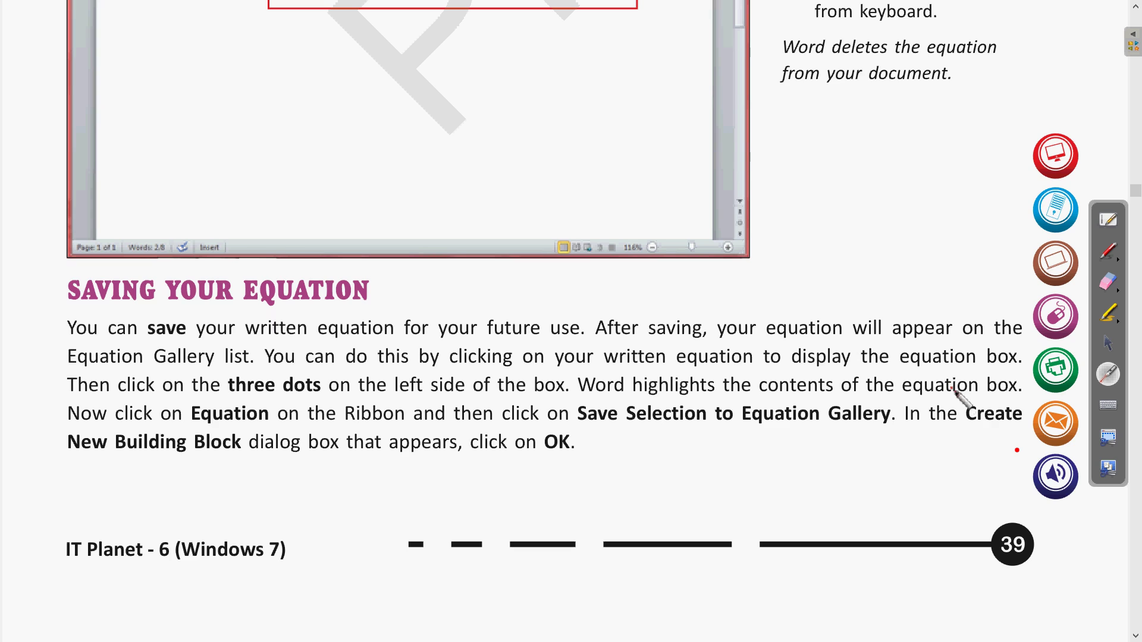
click(1108, 251)
mouse_move(345, 372)
mouse_down()
mouse_move(443, 359)
mouse_move(551, 376)
mouse_move(693, 361)
mouse_move(1022, 373)
mouse_up()
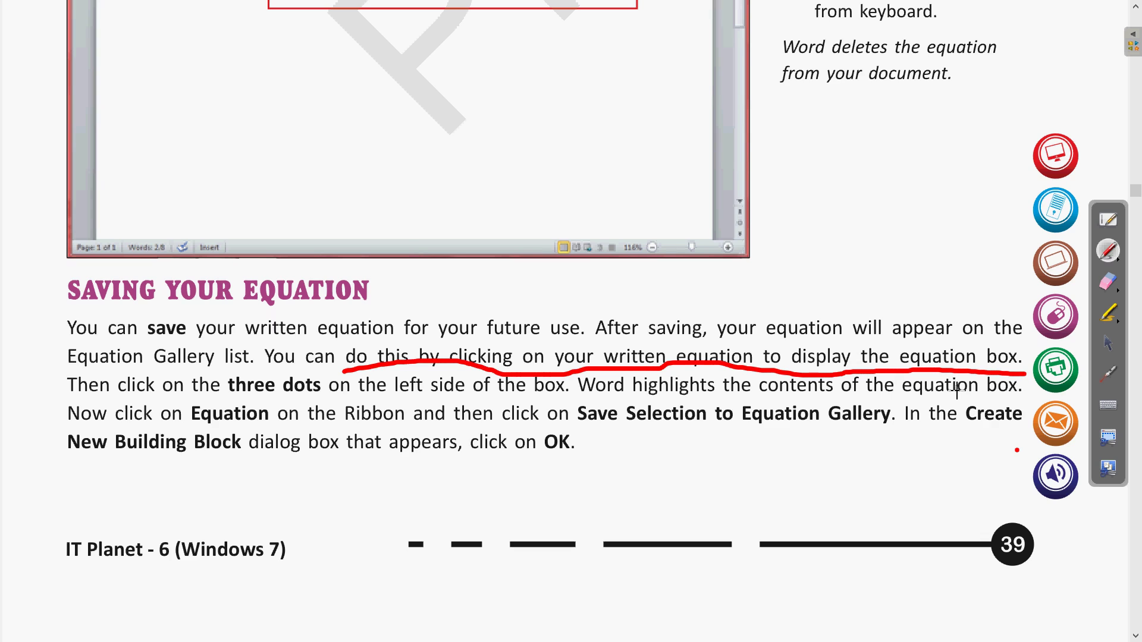